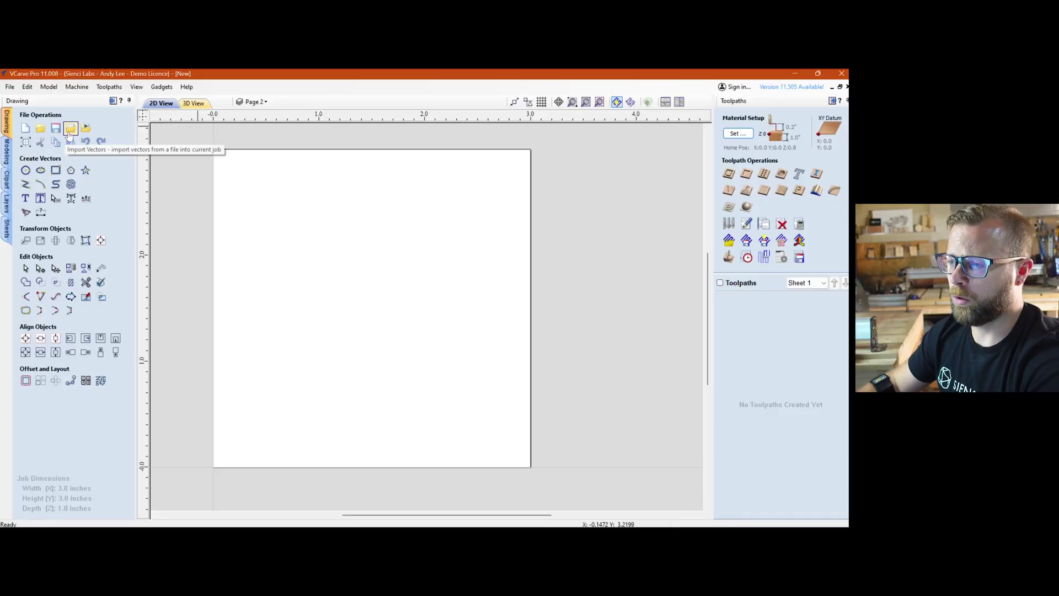
Import the 'Sienci Logo for Sign_01' vector file from the Desktop into the job
{"action": "left_click", "coordinate": [70, 128]}
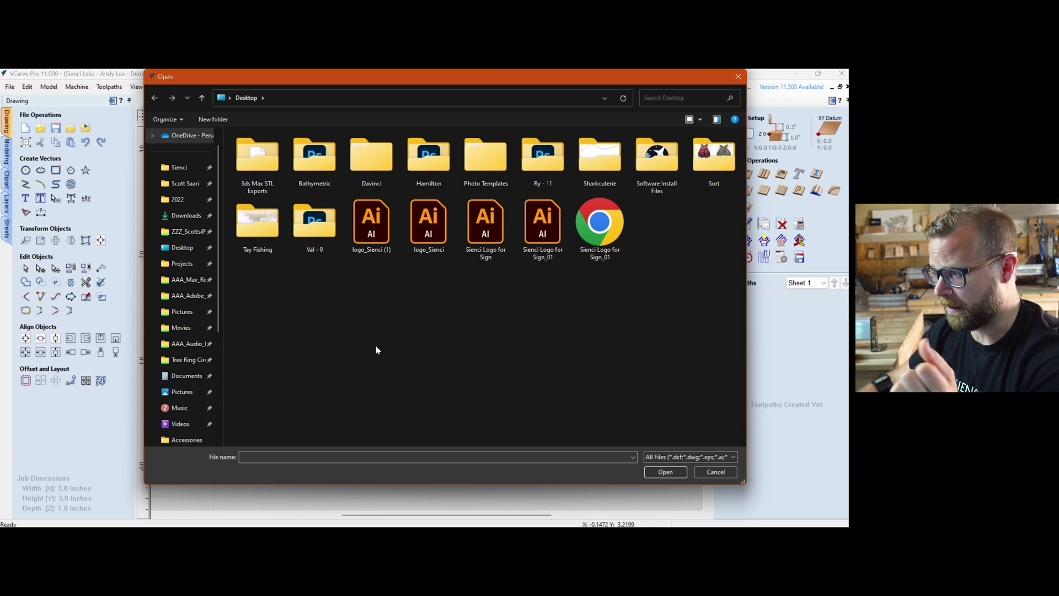
{"action": "left_click", "coordinate": [602, 228]}
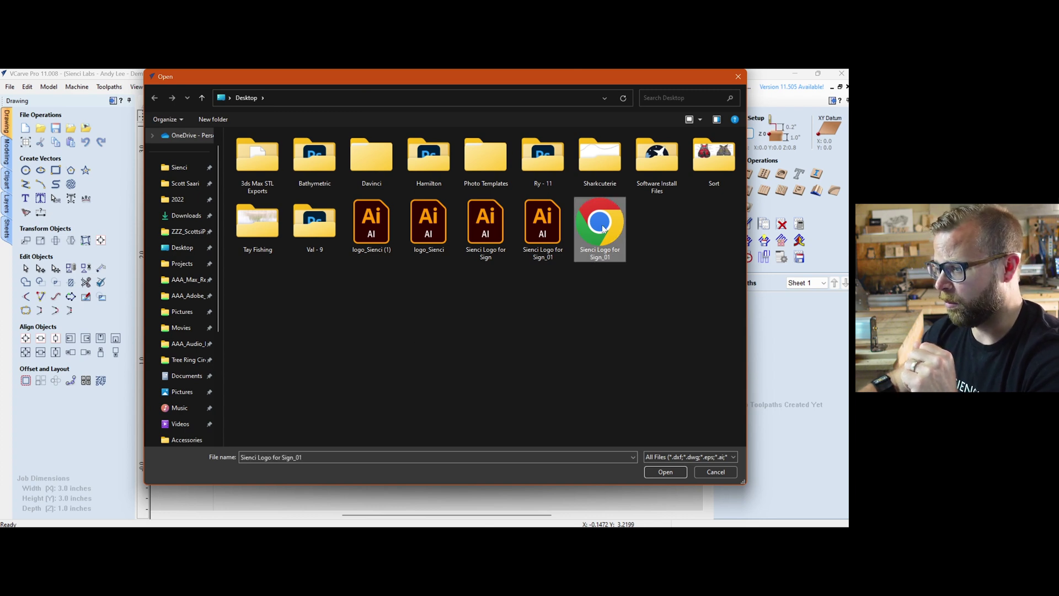
{"action": "left_click", "coordinate": [669, 471]}
{"action": "scroll", "coordinate": [359, 350], "scroll_direction": "down", "scroll_amount": 5}
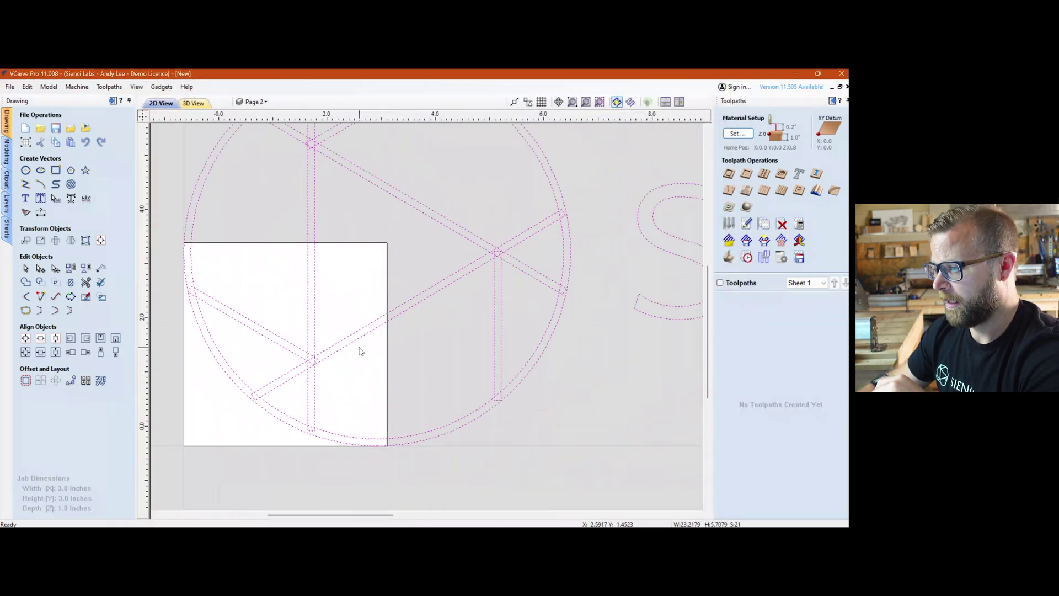
{"action": "scroll", "coordinate": [393, 286], "scroll_direction": "down", "scroll_amount": 3}
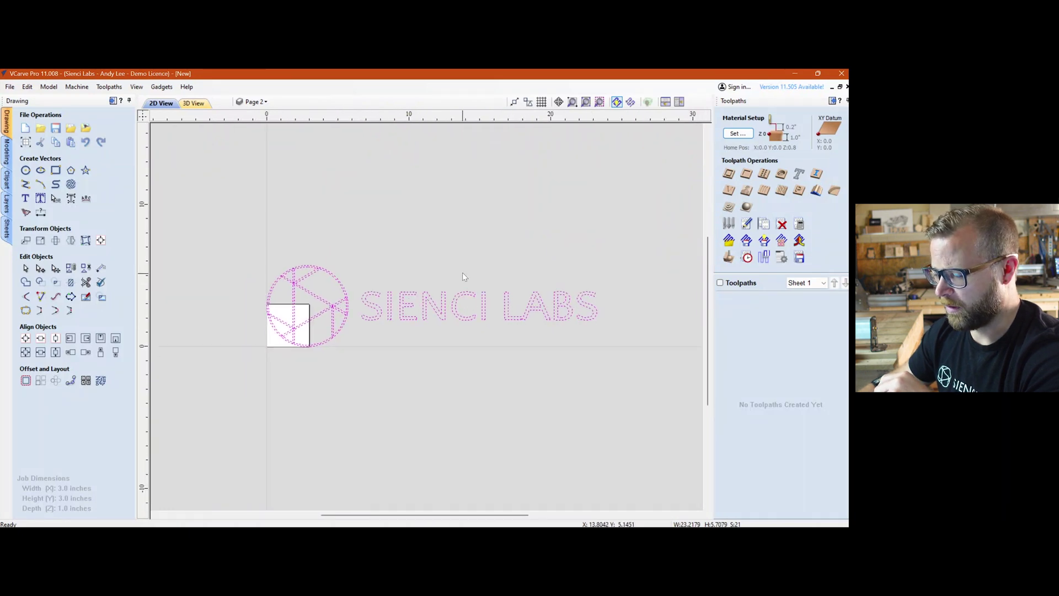
{"action": "scroll", "coordinate": [435, 286], "scroll_direction": "up", "scroll_amount": 2}
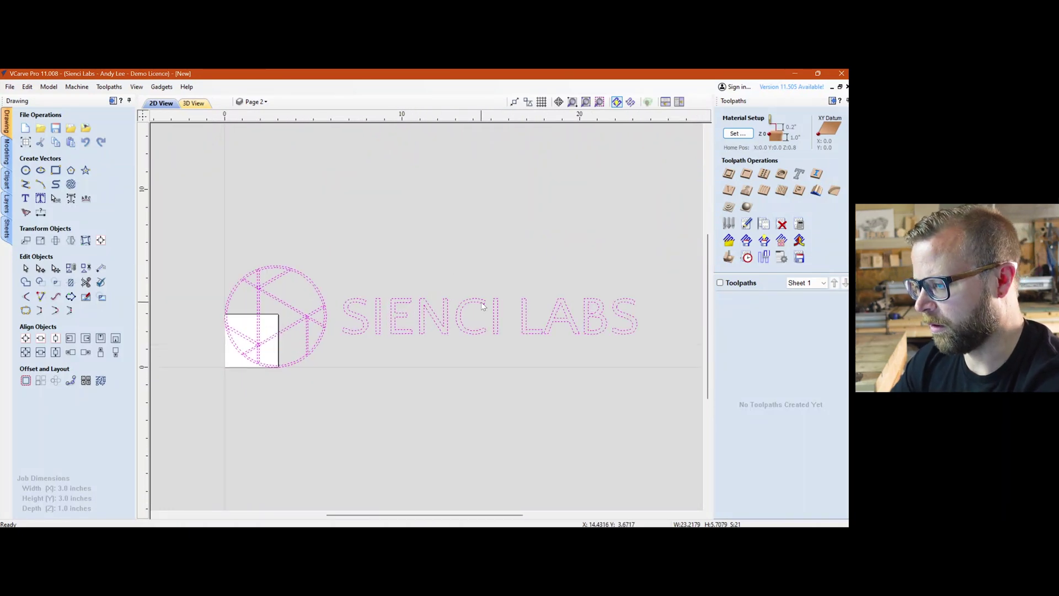
{"action": "left_click", "coordinate": [278, 229]}
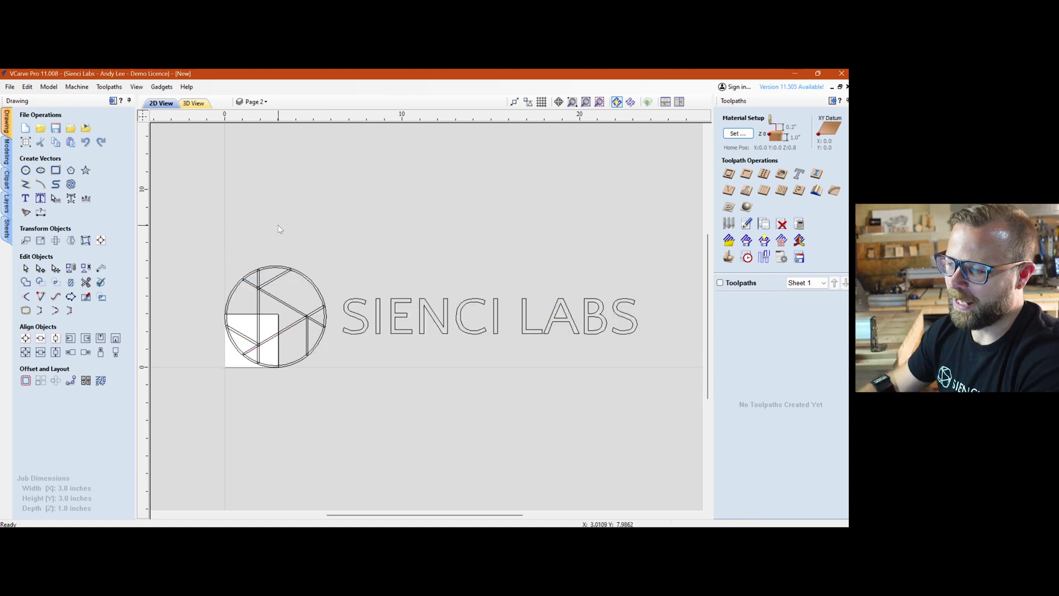
{"action": "left_click", "coordinate": [277, 288]}
{"action": "scroll", "coordinate": [258, 291], "scroll_direction": "up", "scroll_amount": 5}
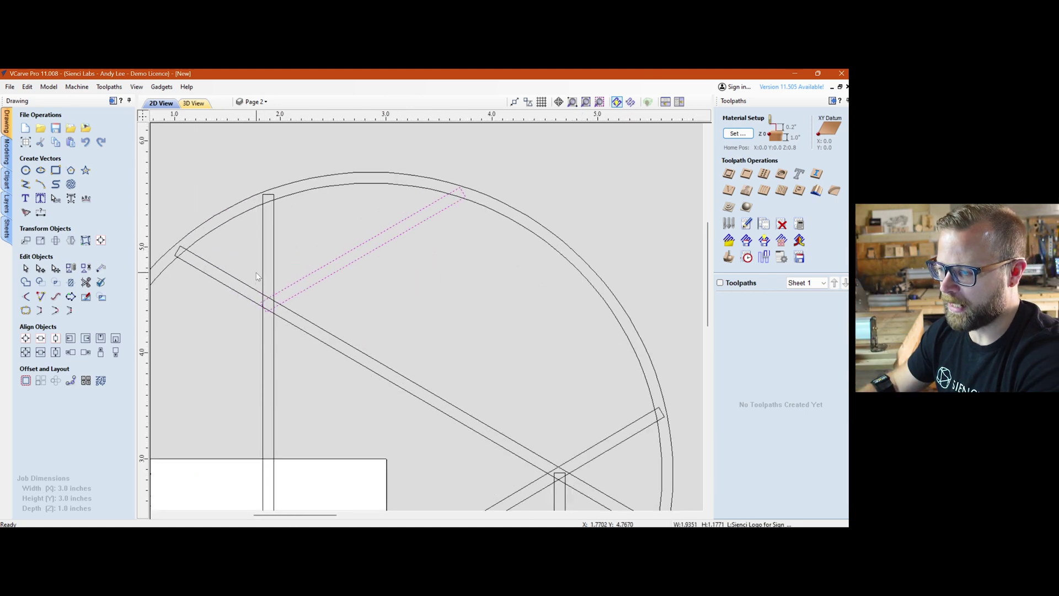
{"action": "left_click", "coordinate": [249, 290], "text": "shift"}
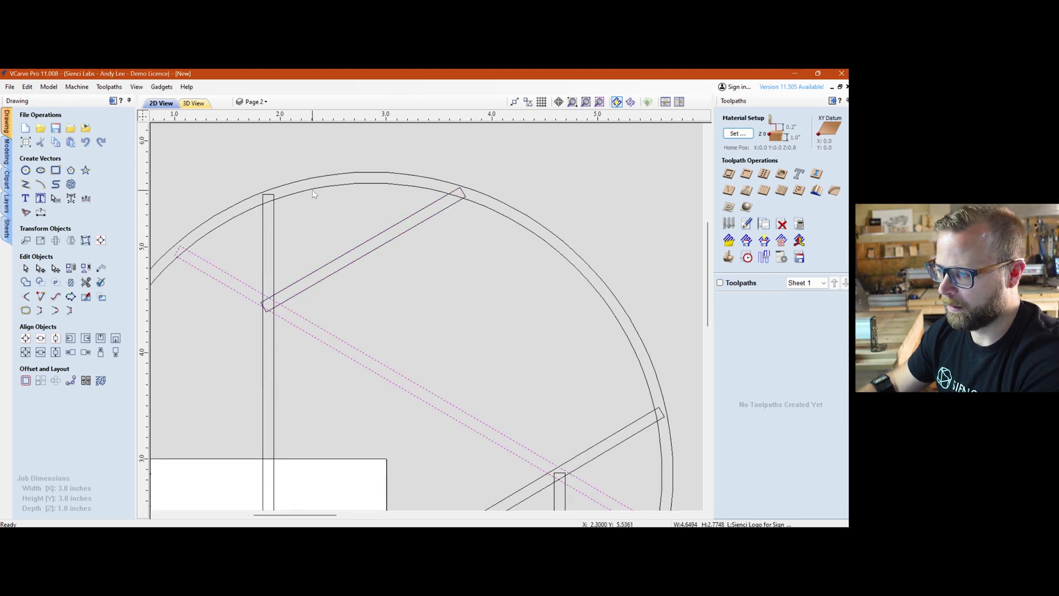
{"action": "scroll", "coordinate": [312, 193], "scroll_direction": "down", "scroll_amount": 4}
{"action": "left_click", "coordinate": [467, 283]}
{"action": "scroll", "coordinate": [438, 278], "scroll_direction": "up", "scroll_amount": 2}
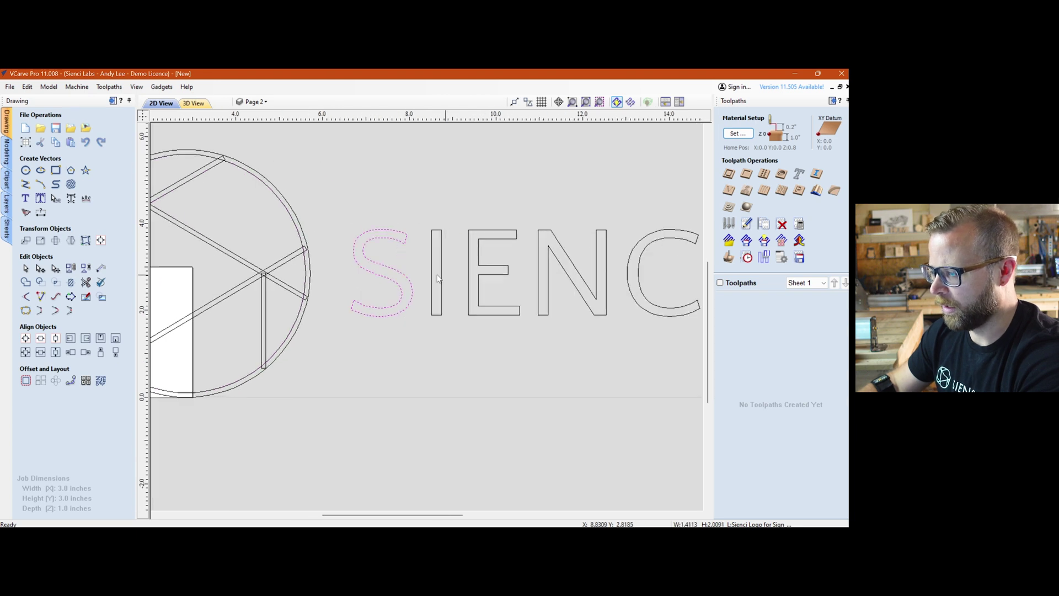
{"action": "left_click", "coordinate": [485, 273]}
{"action": "left_click", "coordinate": [499, 272]}
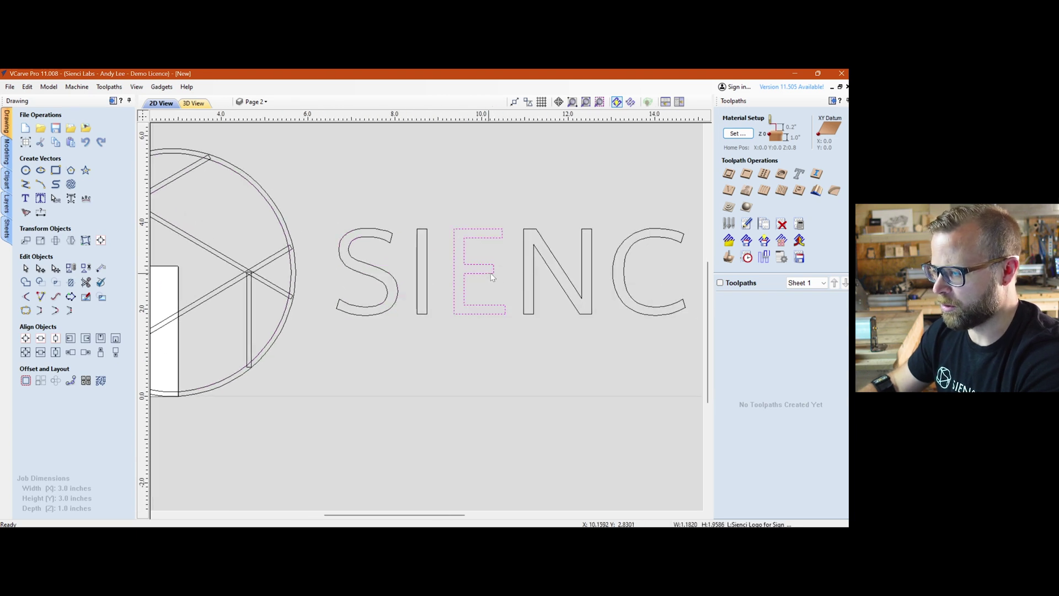
{"action": "scroll", "coordinate": [499, 272], "scroll_direction": "down", "scroll_amount": 2}
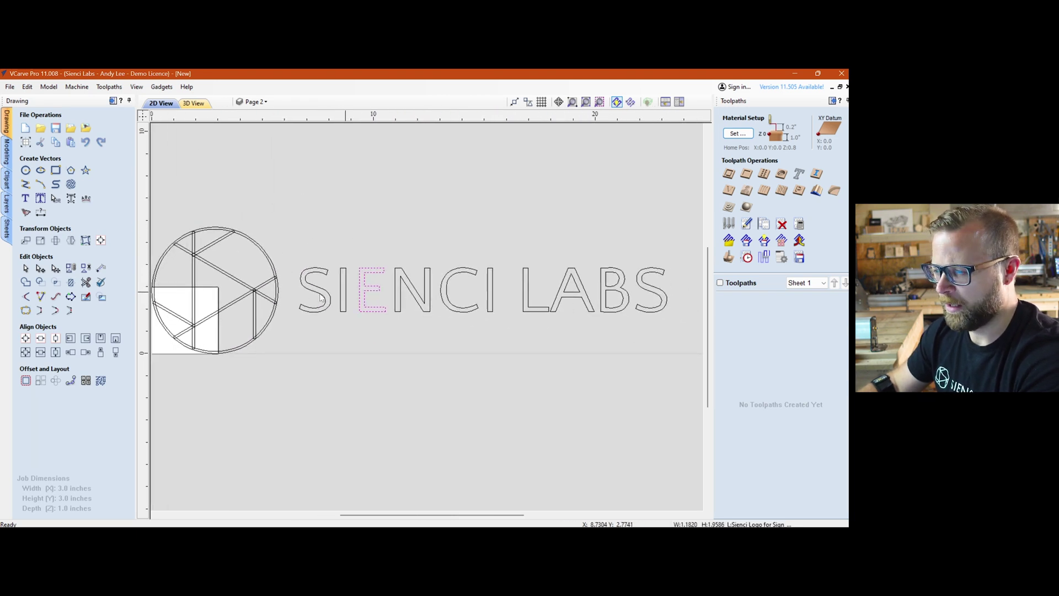
{"action": "scroll", "coordinate": [359, 280], "scroll_direction": "up", "scroll_amount": 2}
{"action": "left_click", "coordinate": [358, 277]}
{"action": "scroll", "coordinate": [359, 277], "scroll_direction": "up", "scroll_amount": 5}
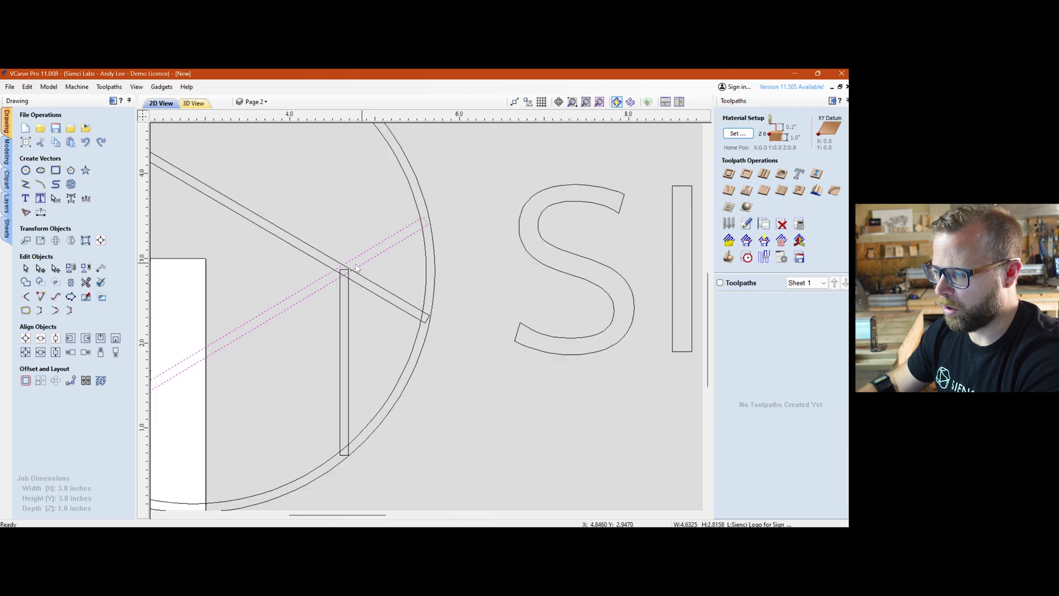
{"action": "left_click", "coordinate": [341, 274]}
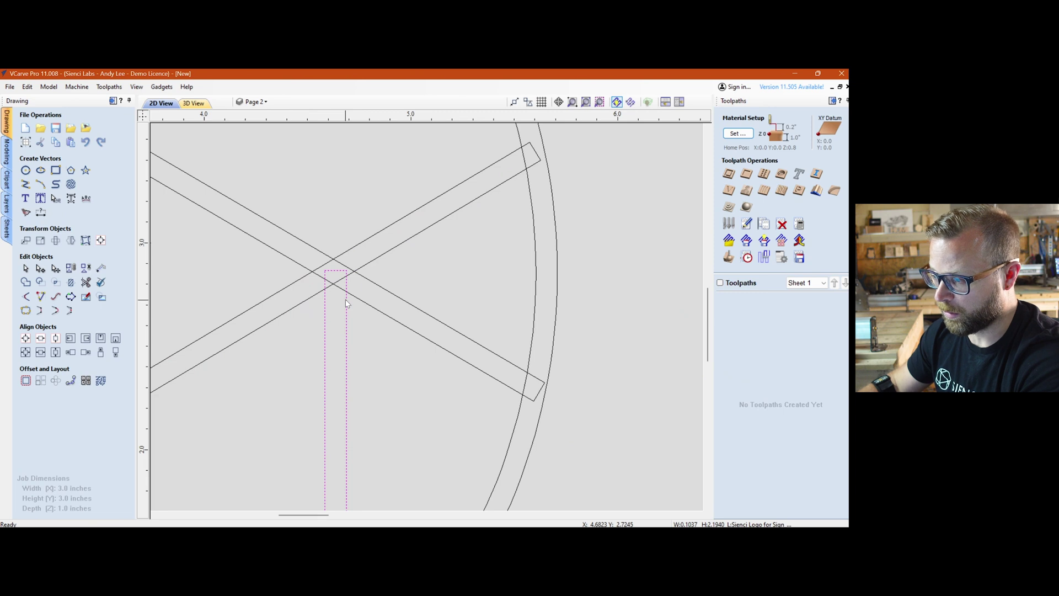
{"action": "scroll", "coordinate": [347, 303], "scroll_direction": "down", "scroll_amount": 7}
{"action": "middle_click_drag", "start_coordinate": [434, 322], "coordinate": [367, 312]}
{"action": "key", "text": "Escape"}
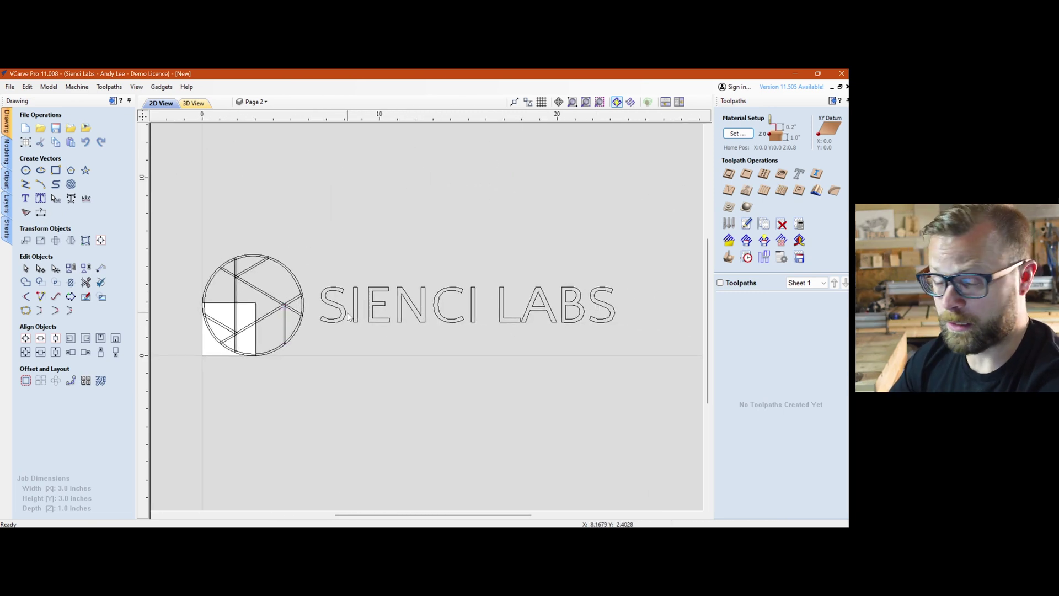
{"action": "left_click", "coordinate": [335, 309]}
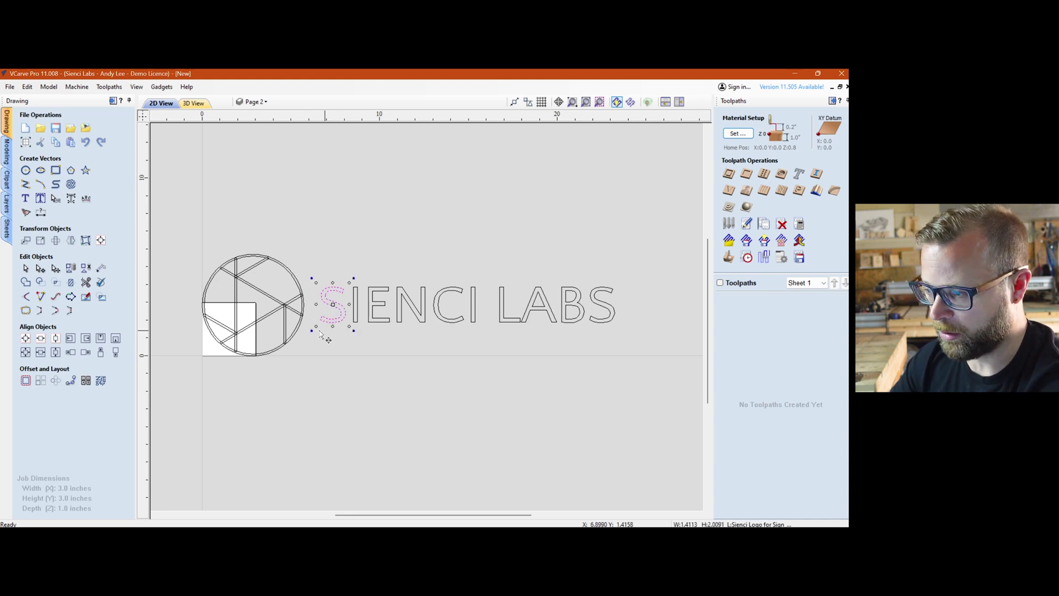
Adjust the stray S outline, then box-select all 21 logo and lettering vectors
{"action": "left_click_drag", "start_coordinate": [354, 278], "coordinate": [364, 242]}
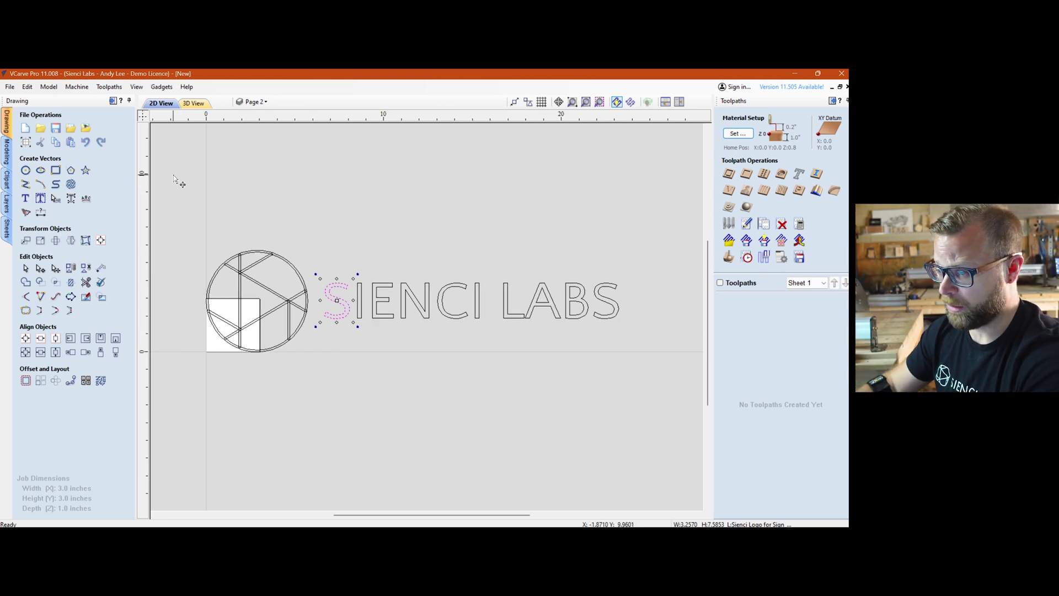
{"action": "left_click_drag", "start_coordinate": [169, 173], "coordinate": [265, 300]}
{"action": "left_click_drag", "start_coordinate": [600, 395], "coordinate": [656, 418]}
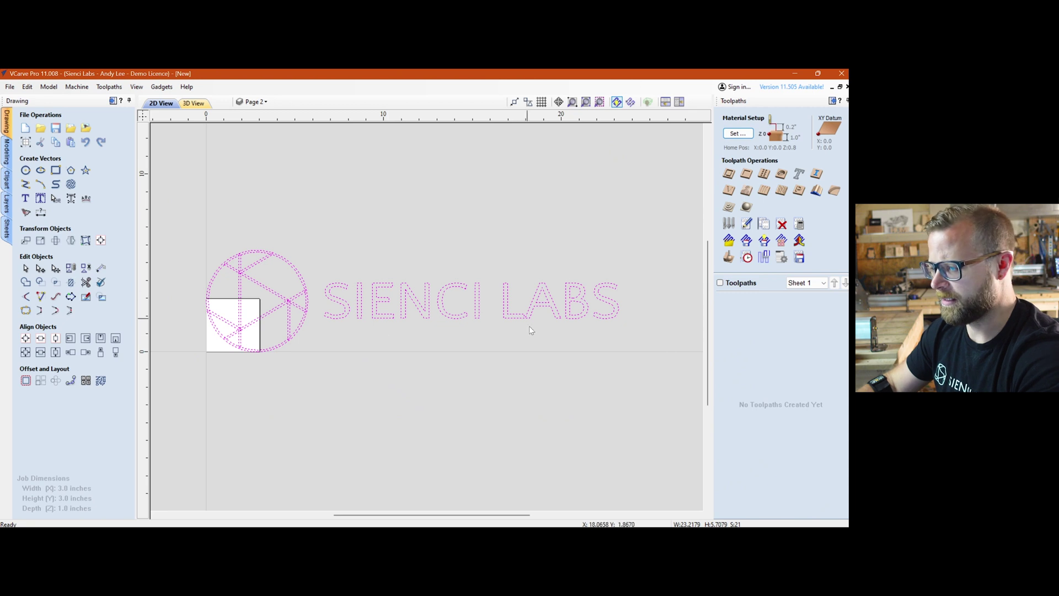
Group the logo and lettering and scale the group down to about 7.9 by 1.9 inches
{"action": "left_click", "coordinate": [71, 268]}
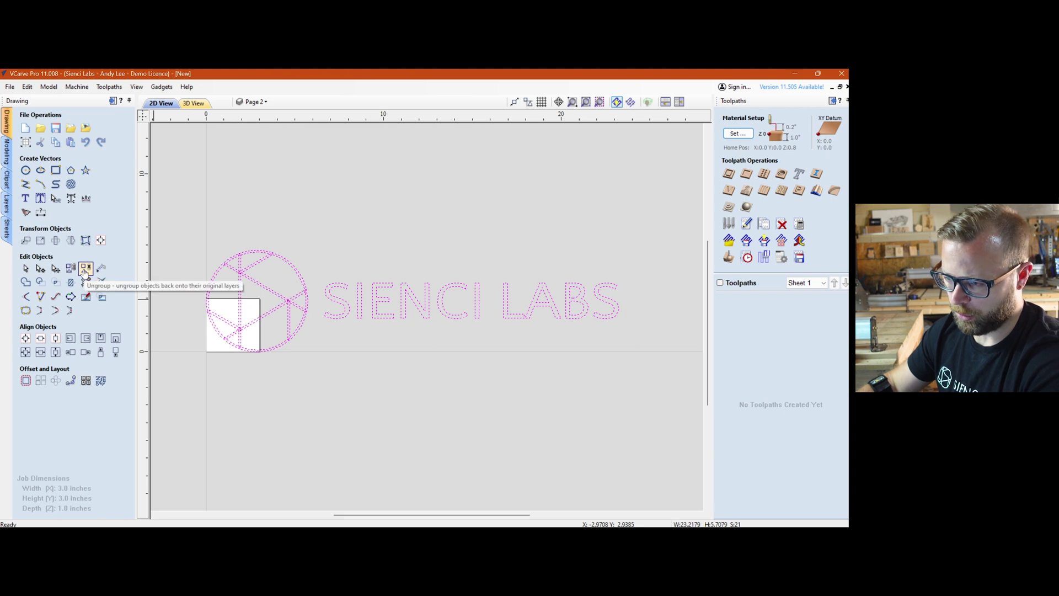
{"action": "left_click", "coordinate": [501, 338]}
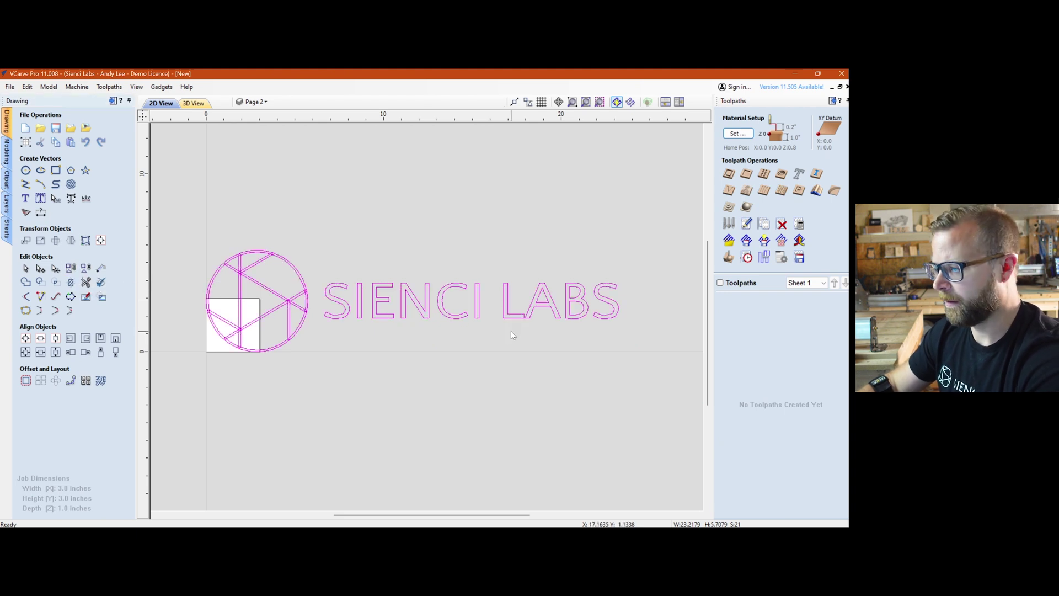
{"action": "left_click", "coordinate": [476, 301]}
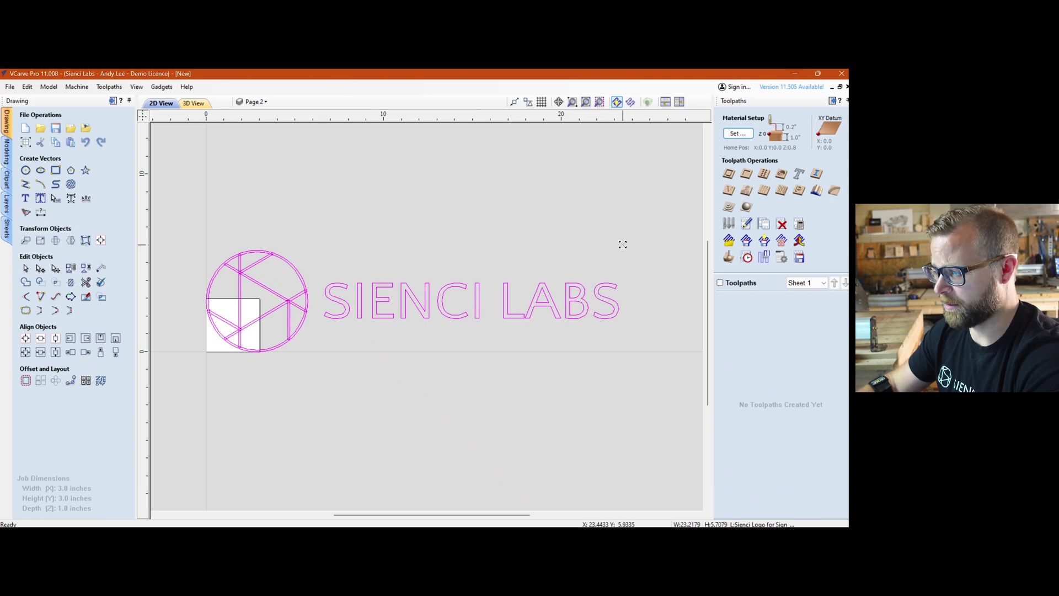
{"action": "left_click_drag", "start_coordinate": [622, 244], "coordinate": [364, 321]}
{"action": "scroll", "coordinate": [419, 331], "scroll_direction": "up", "scroll_amount": 2}
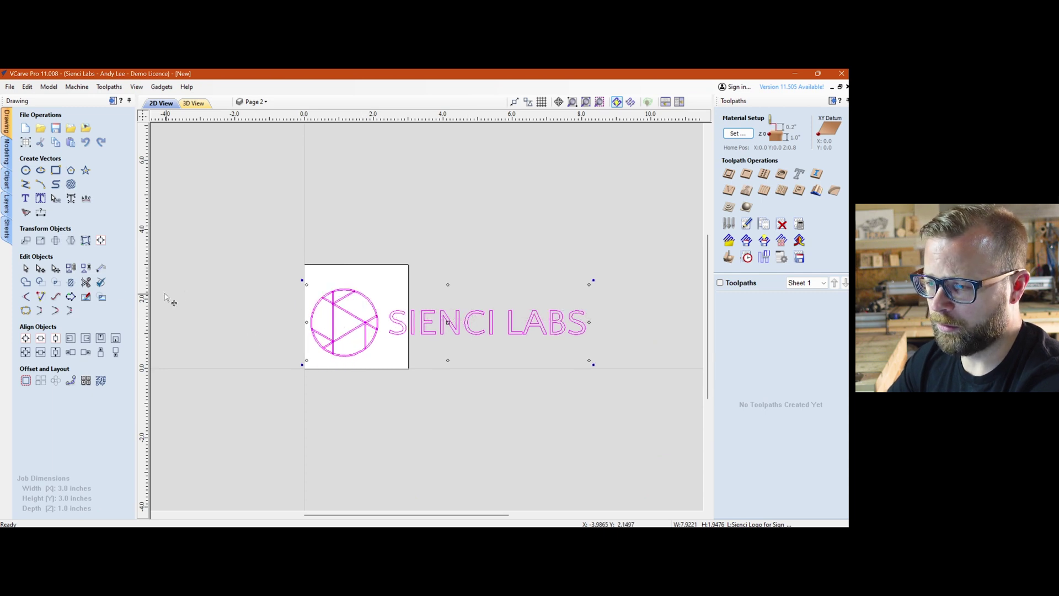
{"action": "left_click", "coordinate": [259, 308]}
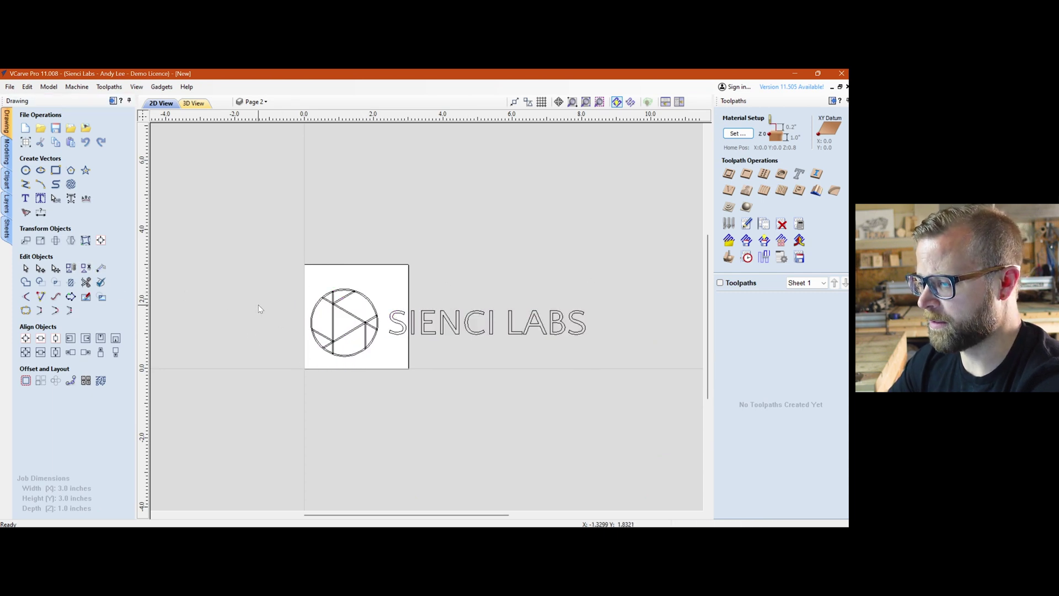
{"action": "left_click", "coordinate": [26, 142]}
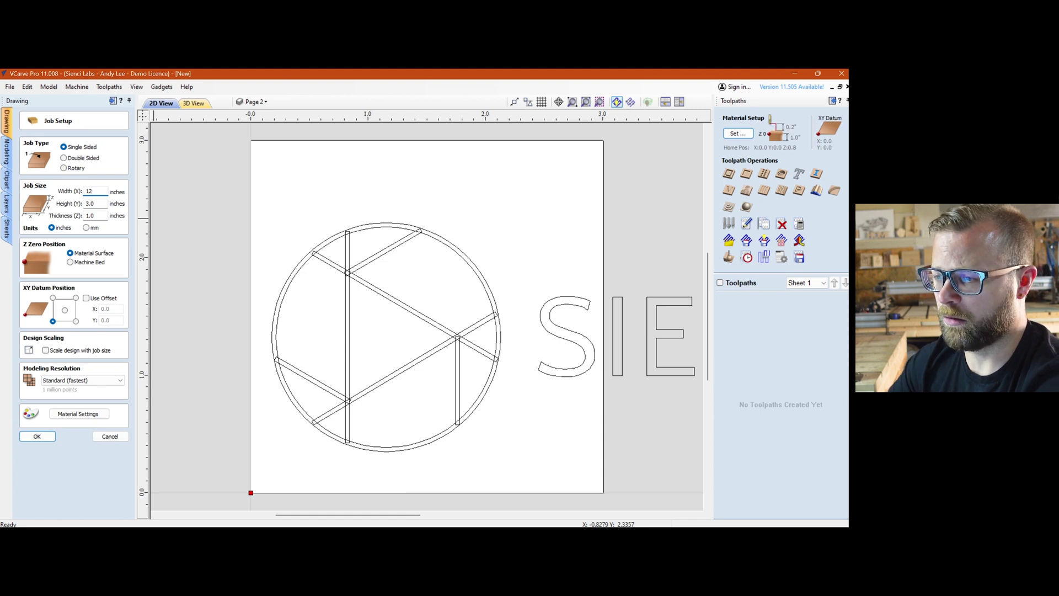
Set the job width to 12 inches, making it 12 × 3 × 1 in, and select the logo vectors
{"action": "key", "text": "Tab"}
{"action": "middle_click_drag", "start_coordinate": [337, 335], "coordinate": [344, 333]}
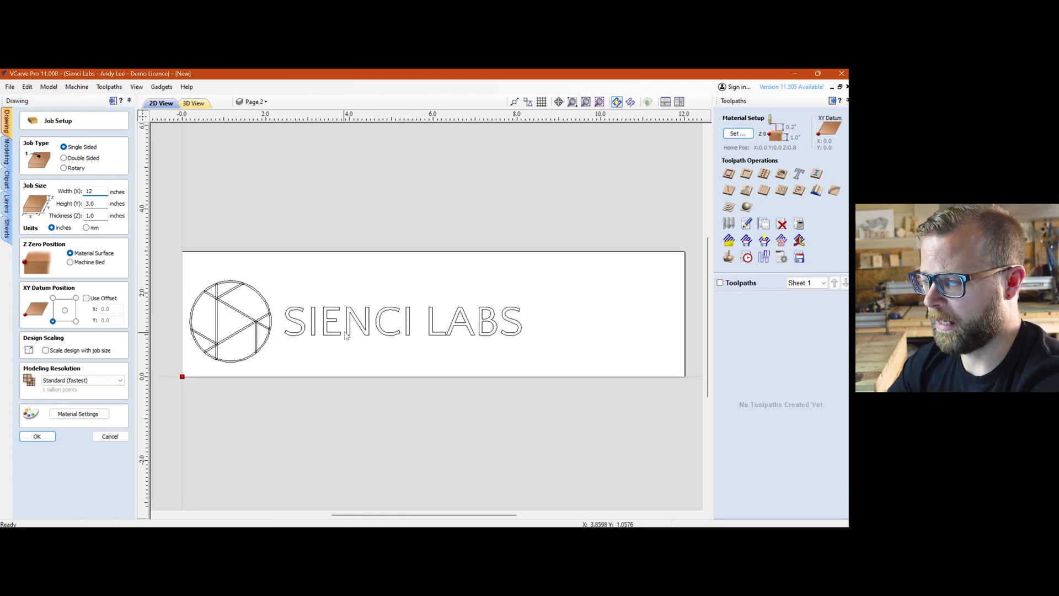
{"action": "key", "text": "Return"}
{"action": "mouse_move", "coordinate": [186, 272]}
{"action": "left_mouse_down"}
{"action": "mouse_move", "coordinate": [308, 354]}
{"action": "mouse_move", "coordinate": [586, 399]}
{"action": "left_mouse_up"}
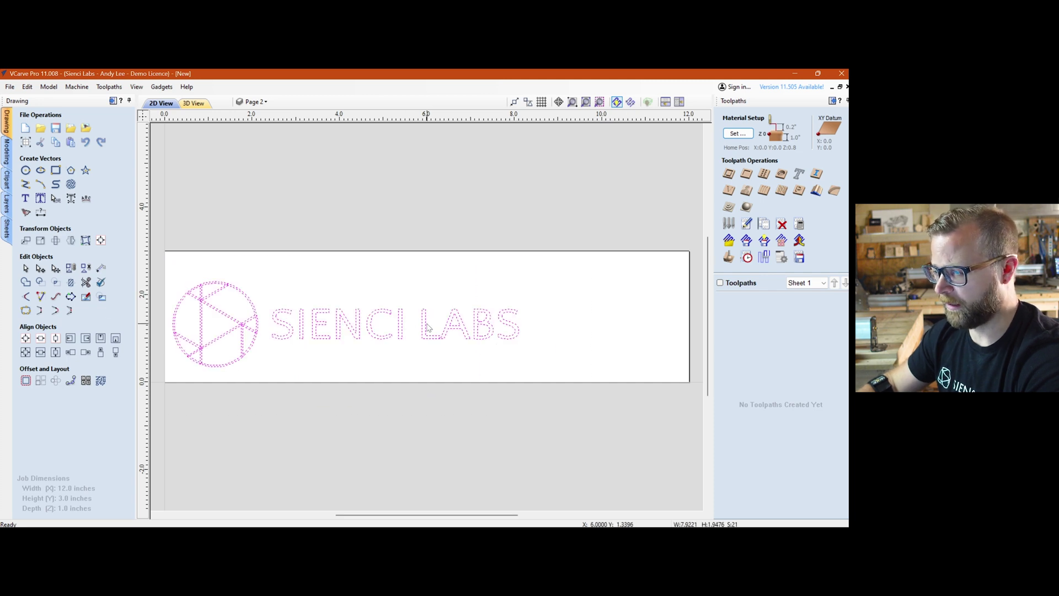
Enlarge the logo to about 10.69 inches wide and centre it on the material with F9
{"action": "left_click", "coordinate": [334, 315]}
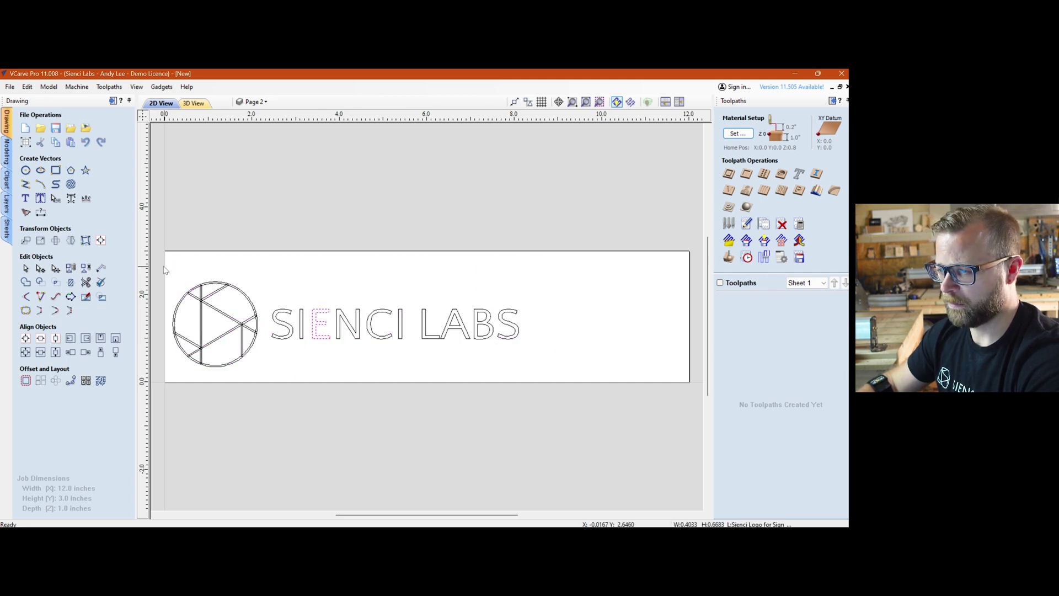
{"action": "left_click_drag", "start_coordinate": [166, 266], "coordinate": [570, 397]}
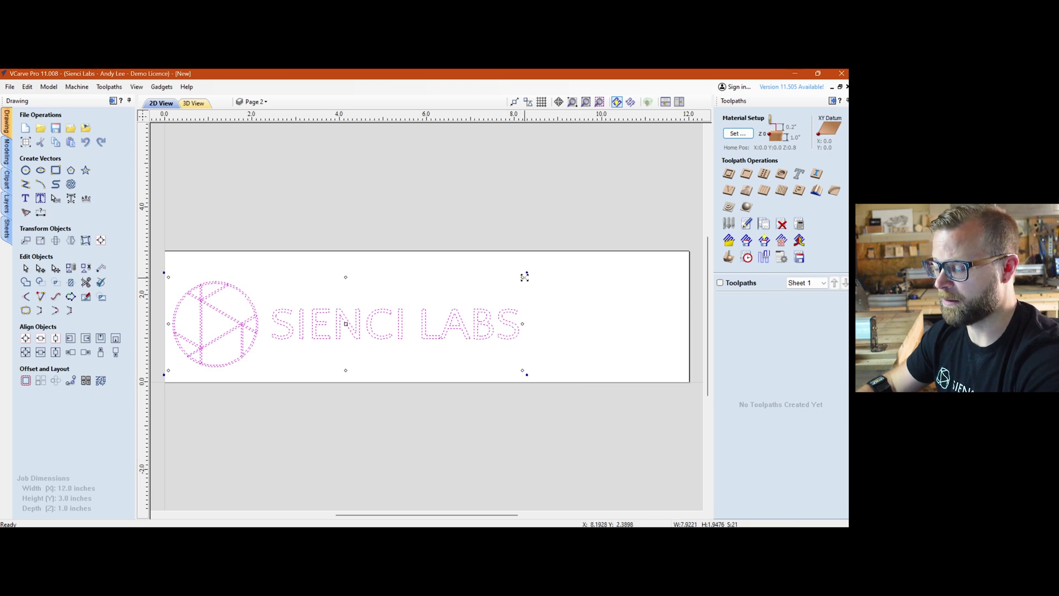
{"action": "left_click_drag", "start_coordinate": [525, 277], "coordinate": [654, 251]}
{"action": "middle_click_drag", "start_coordinate": [394, 320], "coordinate": [397, 331]}
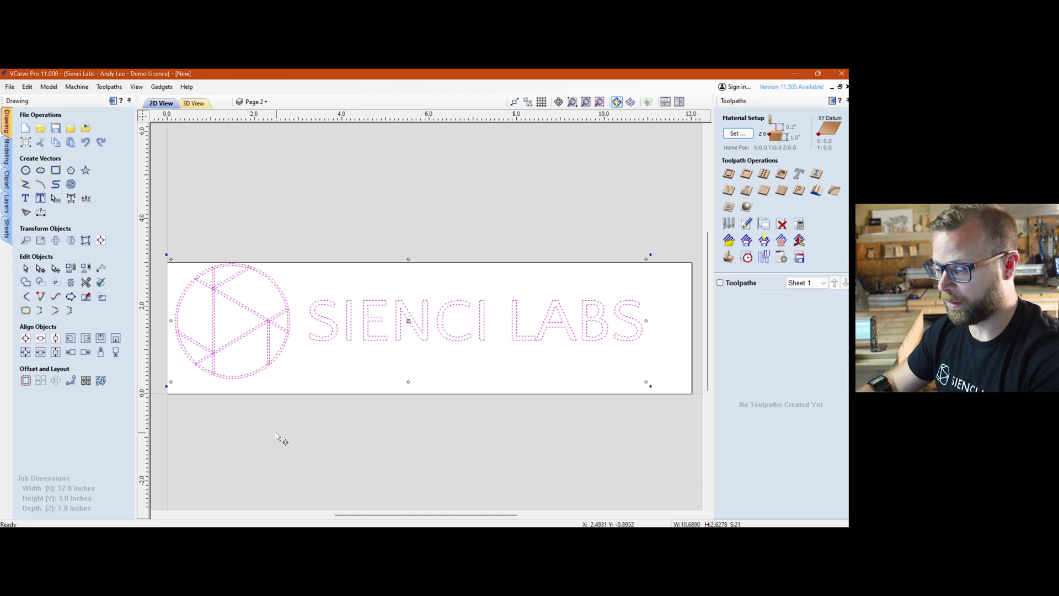
{"action": "key", "text": "F9"}
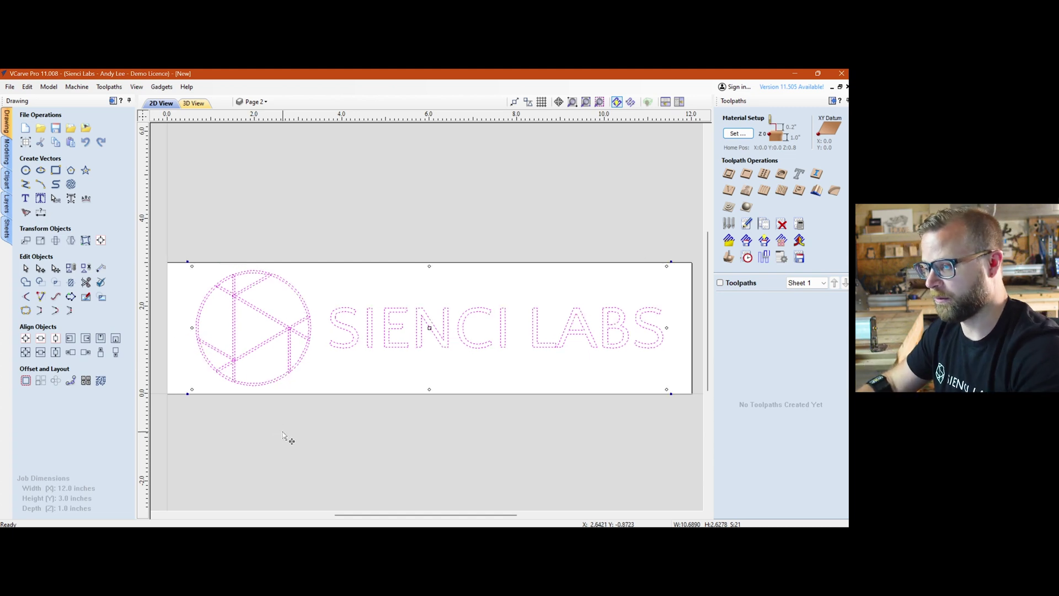
{"action": "left_click", "coordinate": [312, 435]}
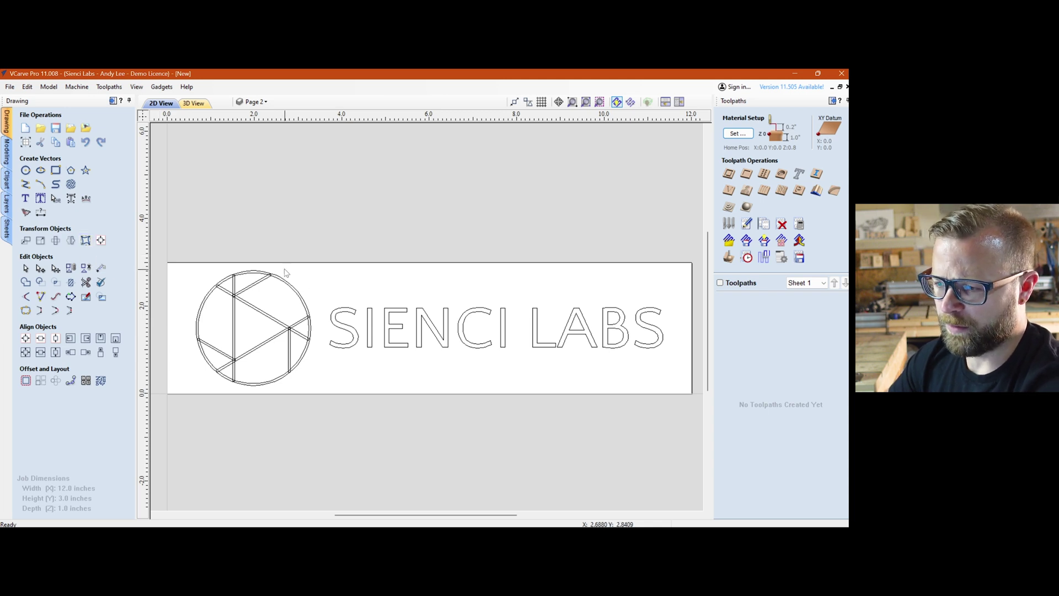
{"action": "scroll", "coordinate": [267, 343], "scroll_direction": "up", "scroll_amount": 3}
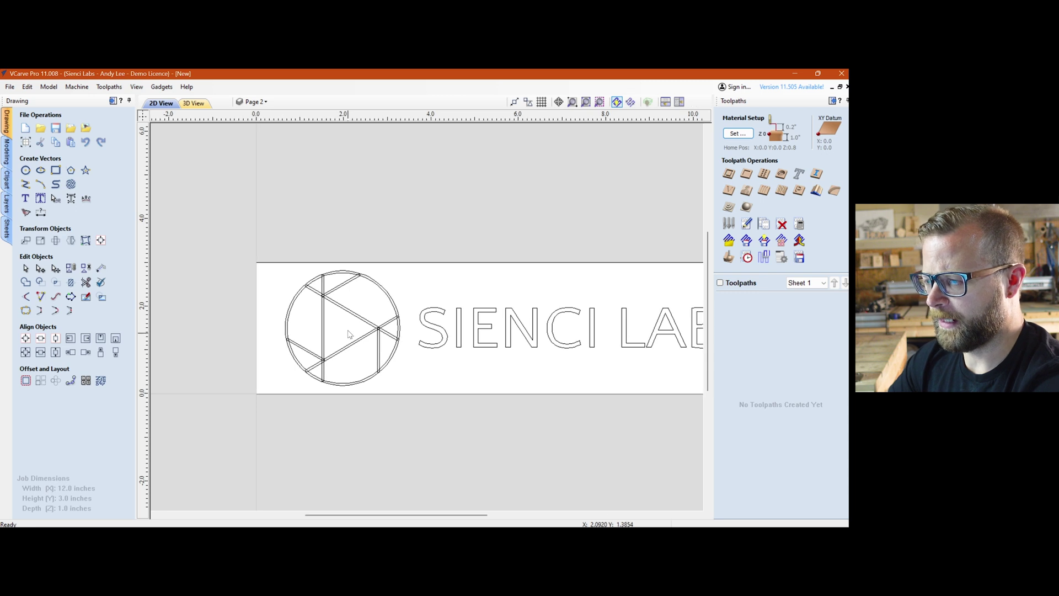
{"action": "scroll", "coordinate": [338, 306], "scroll_direction": "up", "scroll_amount": 3}
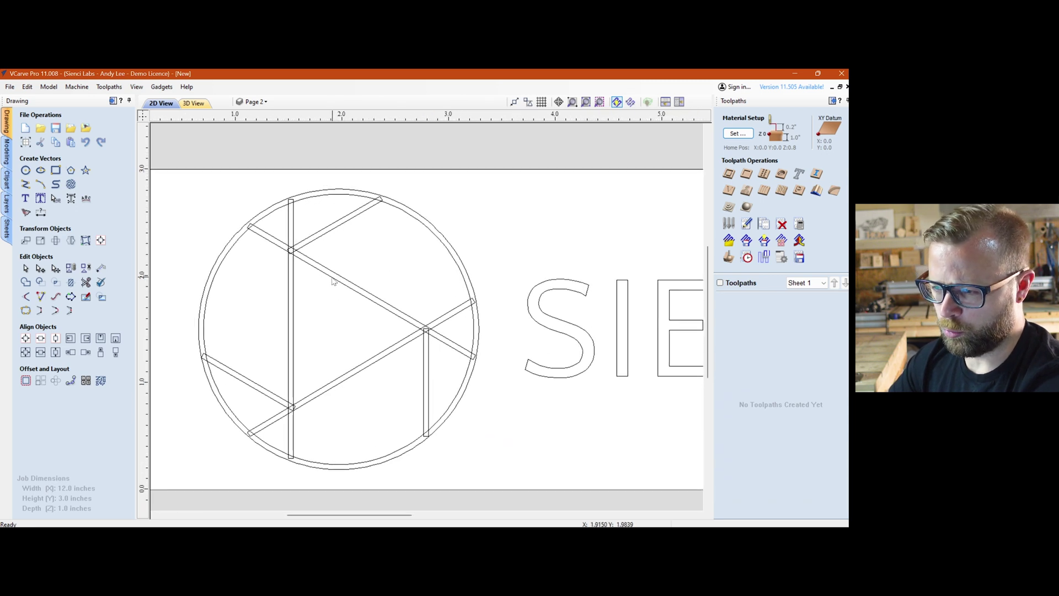
{"action": "scroll", "coordinate": [348, 308], "scroll_direction": "down", "scroll_amount": 3}
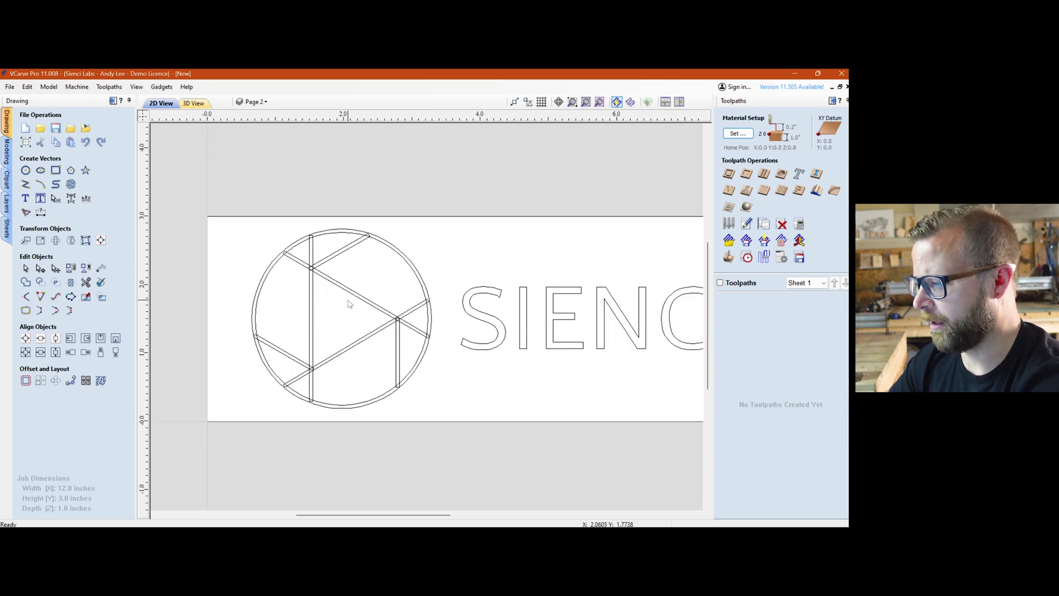
{"action": "middle_click_drag", "start_coordinate": [406, 305], "coordinate": [352, 307]}
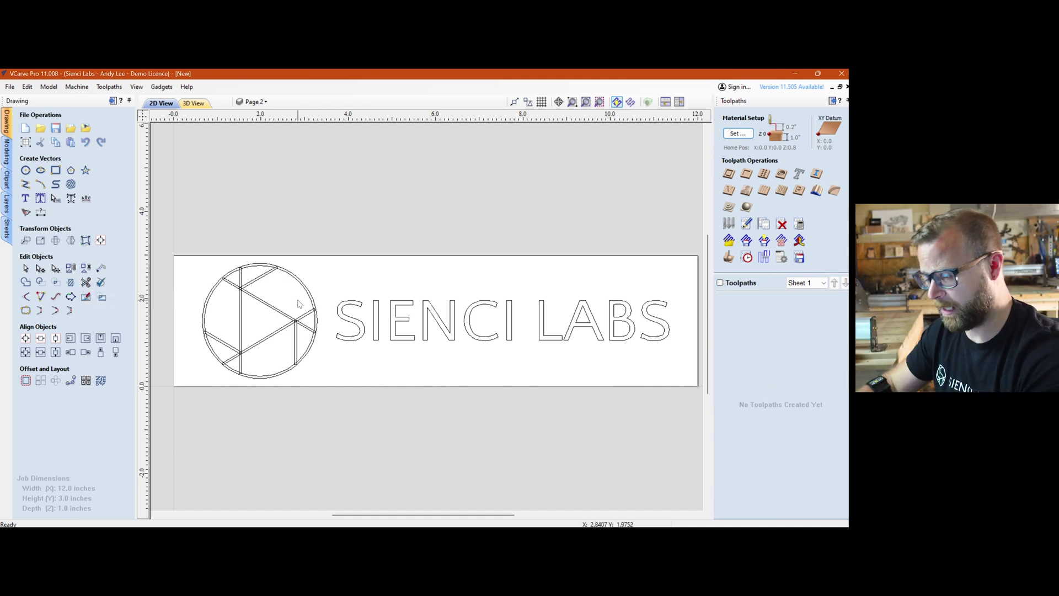
{"action": "scroll", "coordinate": [264, 278], "scroll_direction": "up", "scroll_amount": 8}
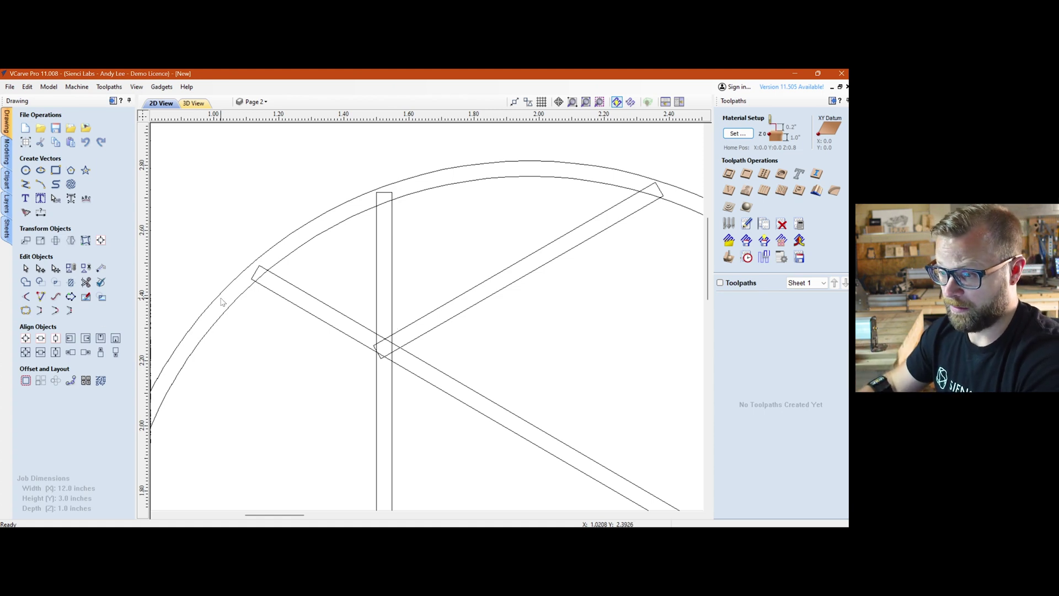
{"action": "left_click", "coordinate": [85, 283]}
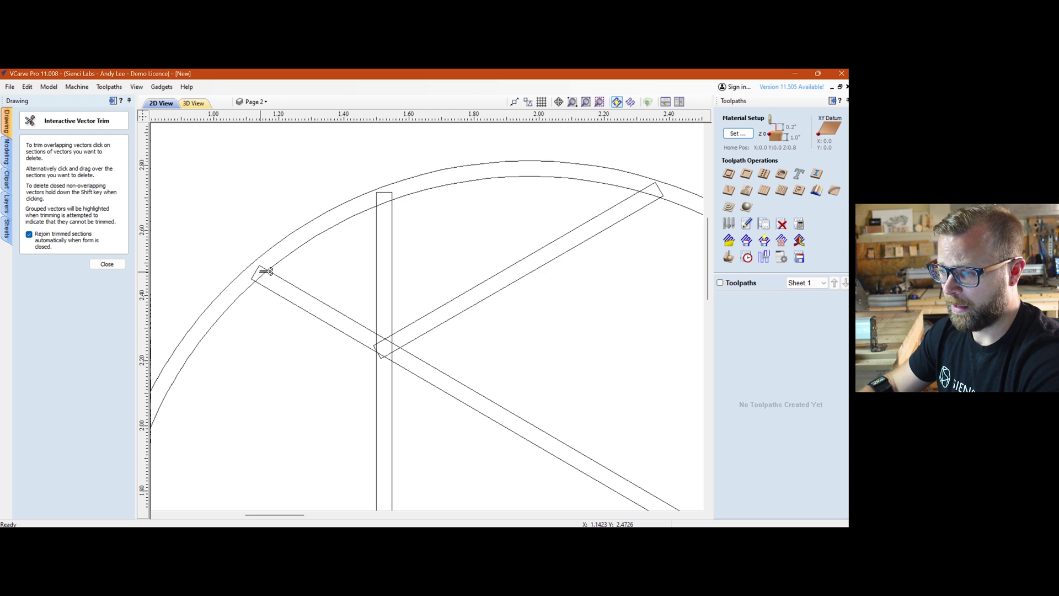
Trim the bar corner poking past the circle and the circle segment inside the bar's end
{"action": "scroll", "coordinate": [270, 273], "scroll_direction": "up", "scroll_amount": 5}
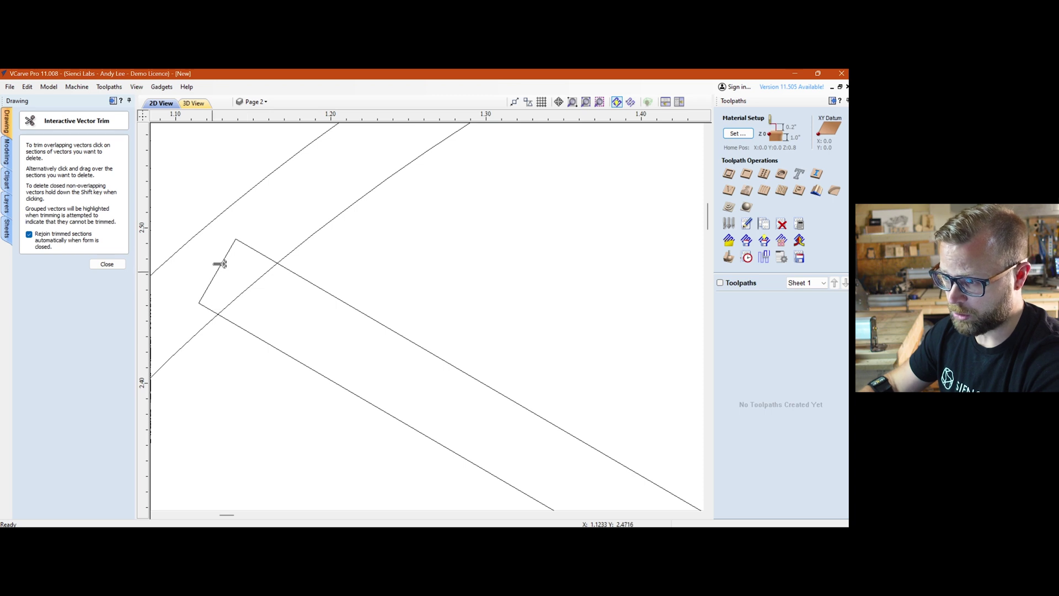
{"action": "left_click", "coordinate": [260, 251]}
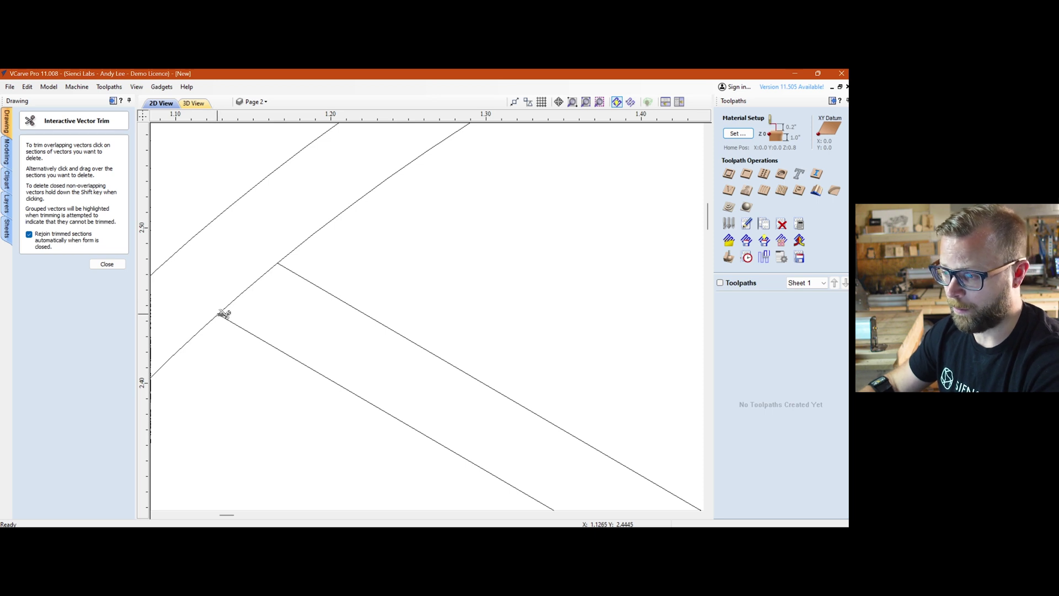
{"action": "middle_click_drag", "start_coordinate": [267, 319], "coordinate": [281, 312]}
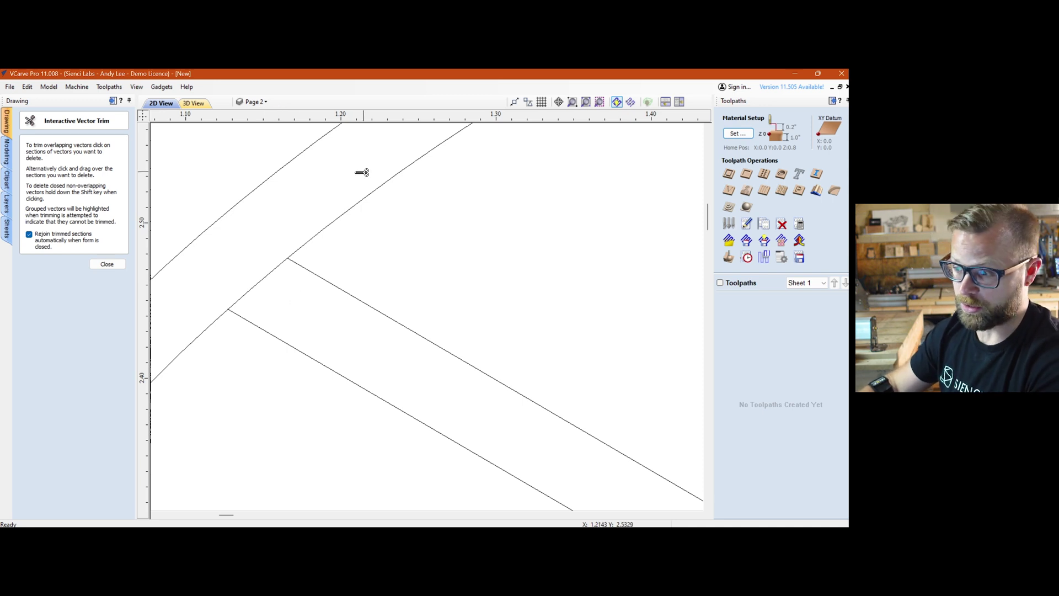
{"action": "left_click", "coordinate": [265, 280]}
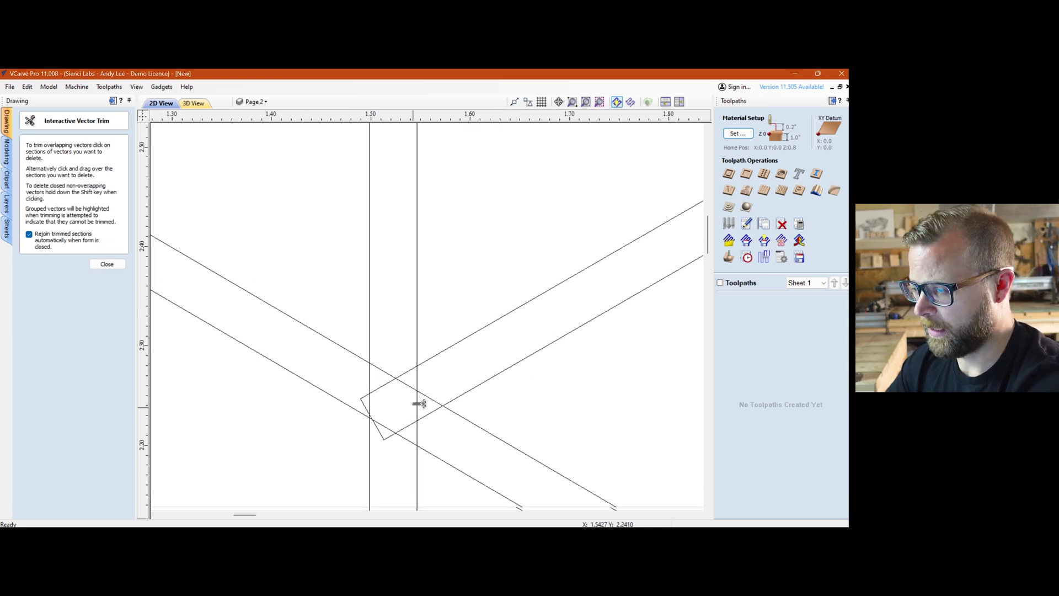
Trim the overlapping edges and diagonals crossing between the two vertical lines
{"action": "scroll", "coordinate": [420, 404], "scroll_direction": "up", "scroll_amount": 3}
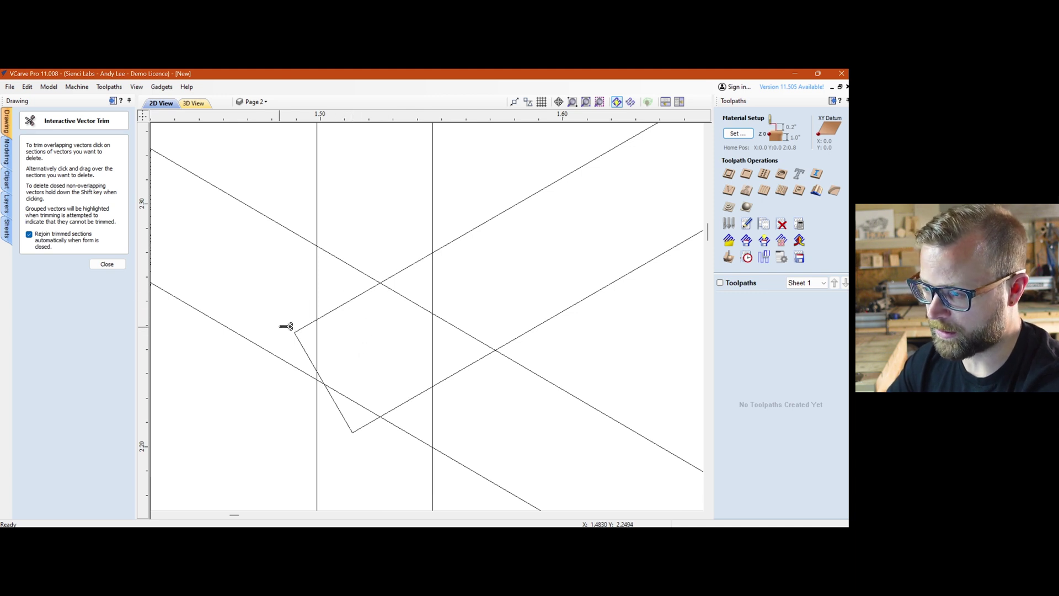
{"action": "left_click", "coordinate": [406, 271]}
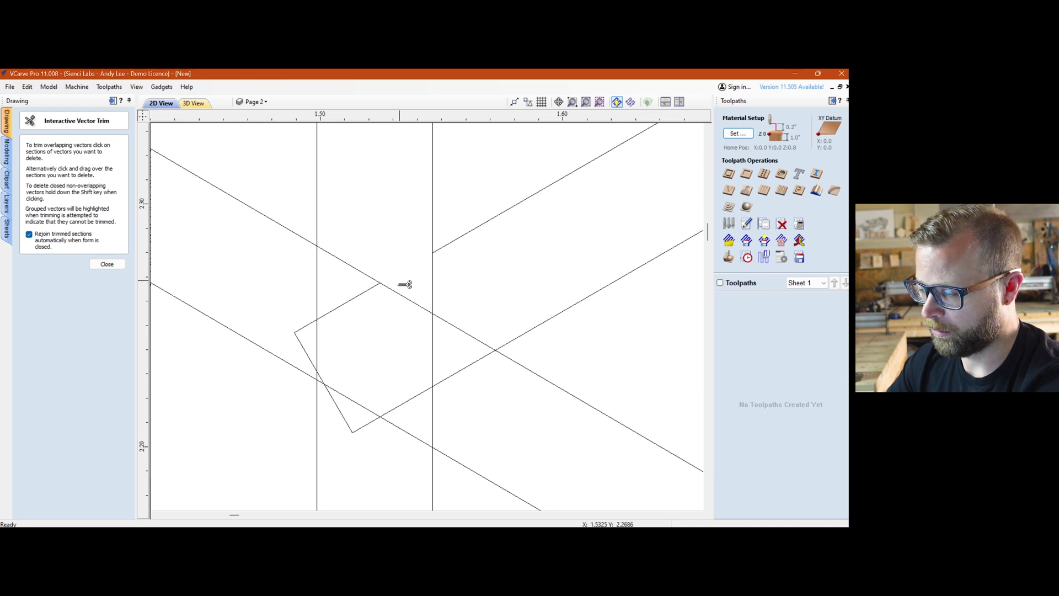
{"action": "left_click", "coordinate": [354, 299]}
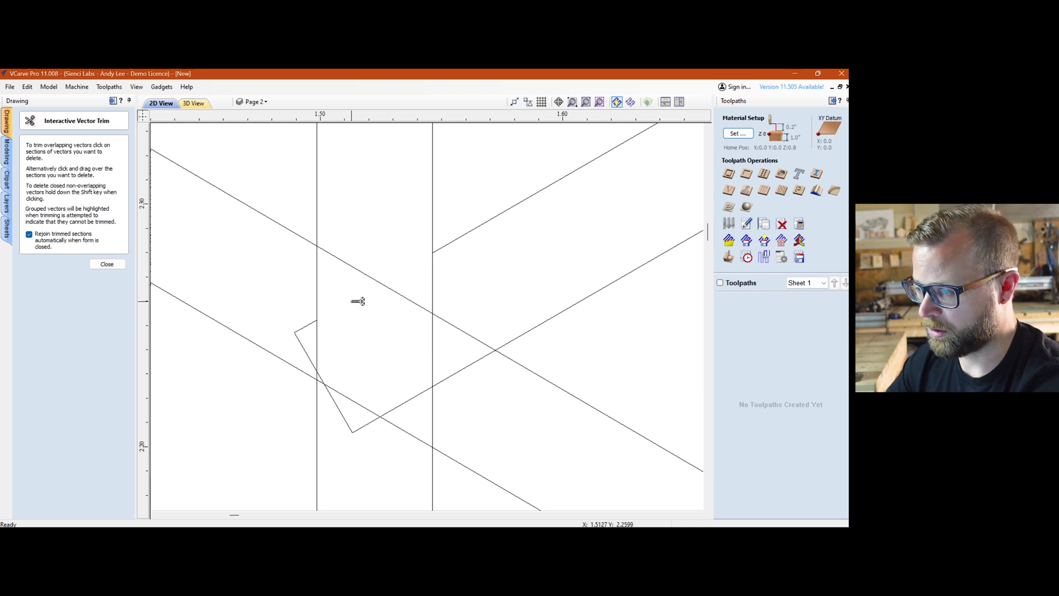
{"action": "left_click", "coordinate": [325, 292]}
{"action": "left_click", "coordinate": [362, 274]}
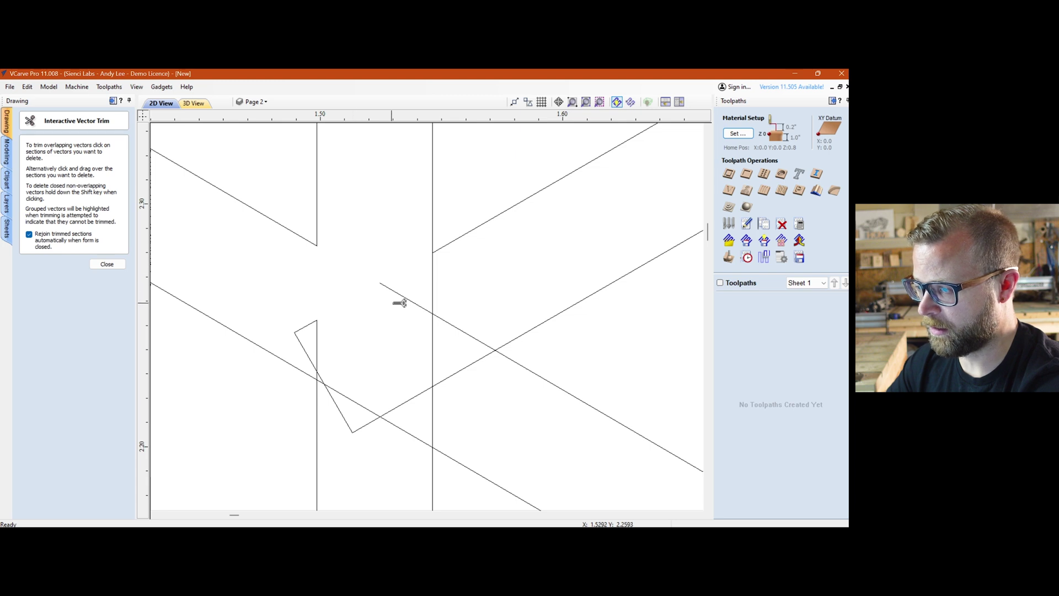
{"action": "left_click", "coordinate": [435, 338]}
{"action": "left_click", "coordinate": [456, 327]}
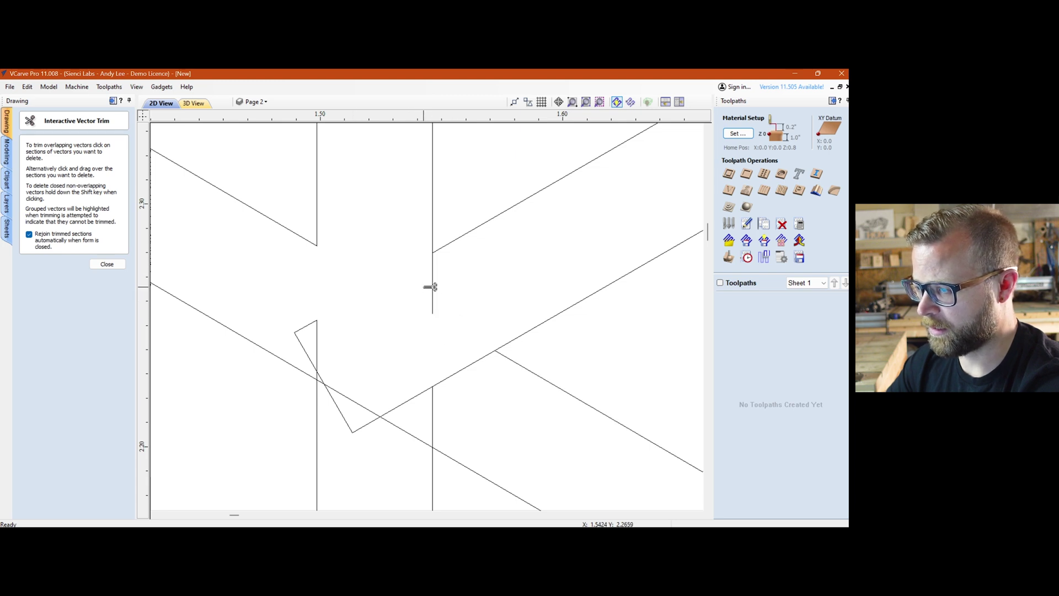
{"action": "left_click", "coordinate": [435, 290]}
Trim the remaining stubs, V-shaped overlap and short diagonal pieces at the lower junctions
{"action": "left_click", "coordinate": [318, 348]}
{"action": "left_click", "coordinate": [308, 351]}
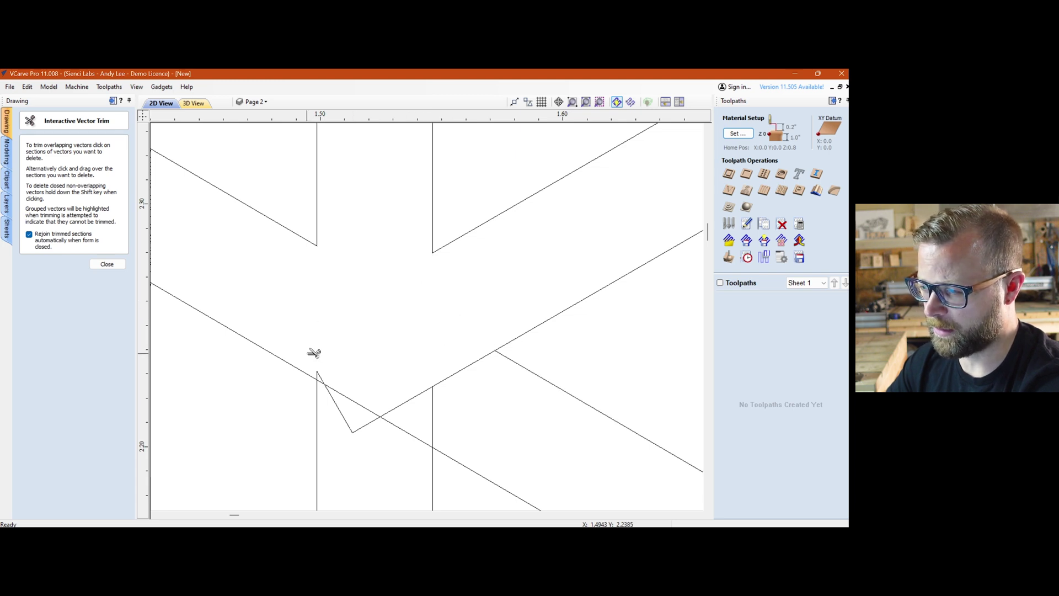
{"action": "left_click", "coordinate": [327, 385]}
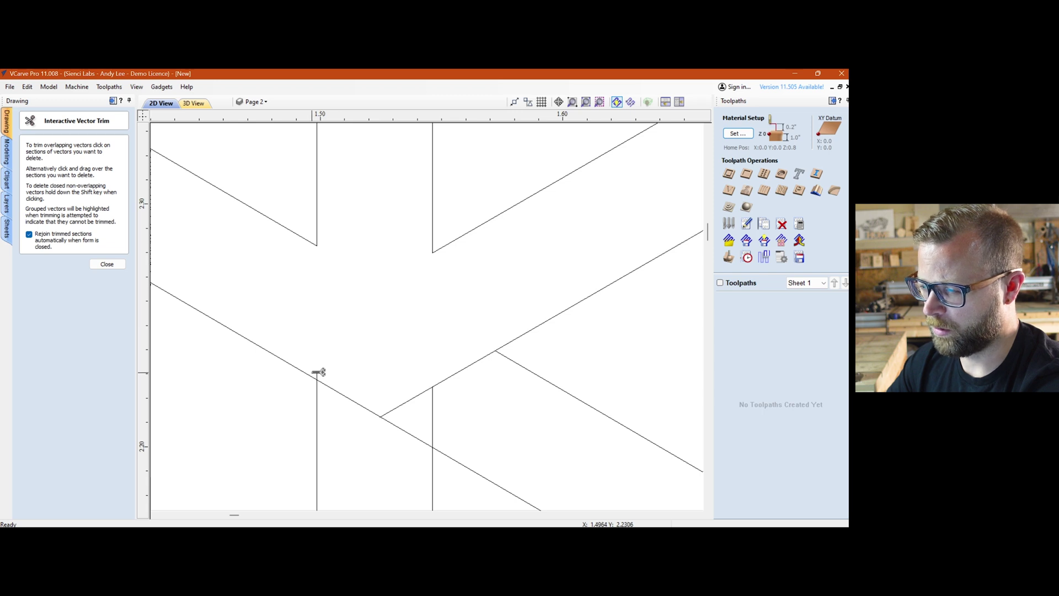
{"action": "left_click", "coordinate": [331, 389]}
{"action": "left_click", "coordinate": [393, 409]}
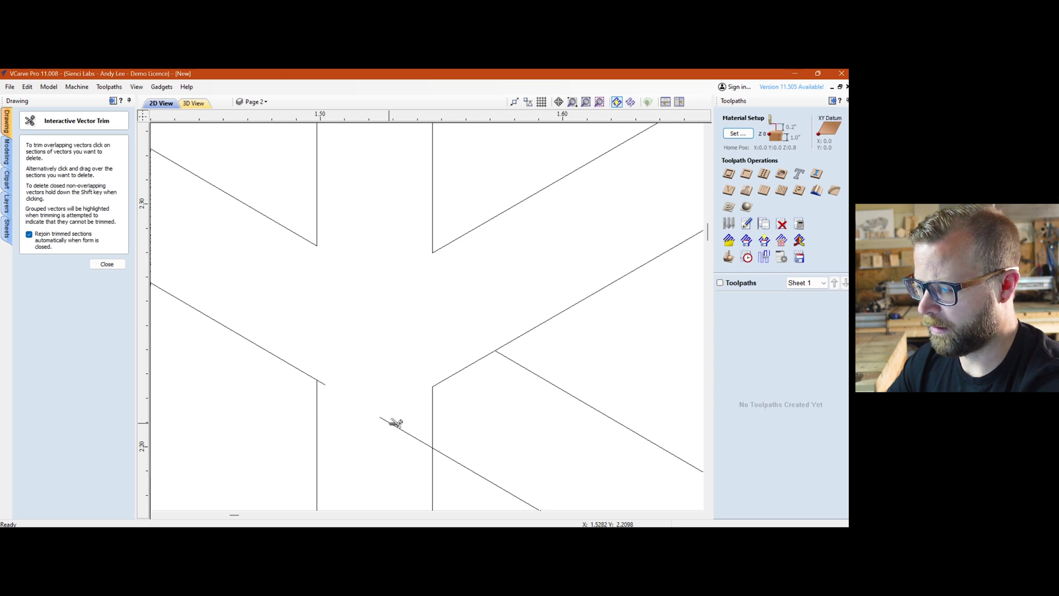
{"action": "left_click", "coordinate": [396, 425]}
{"action": "left_click", "coordinate": [453, 380]}
{"action": "left_click", "coordinate": [435, 394]}
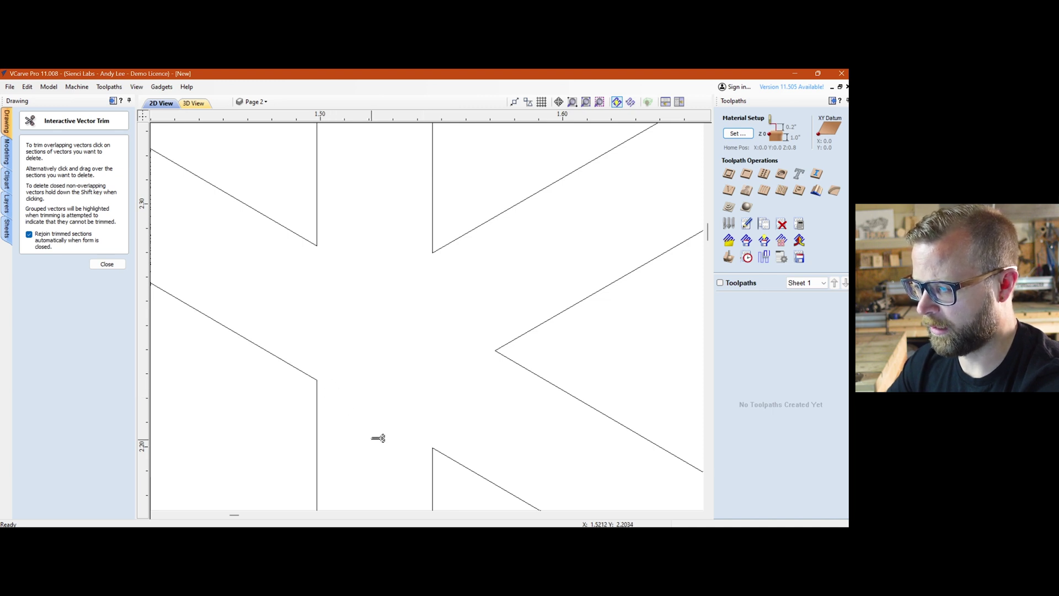
{"action": "scroll", "coordinate": [391, 384], "scroll_direction": "down", "scroll_amount": 3}
{"action": "scroll", "coordinate": [392, 384], "scroll_direction": "down", "scroll_amount": 2}
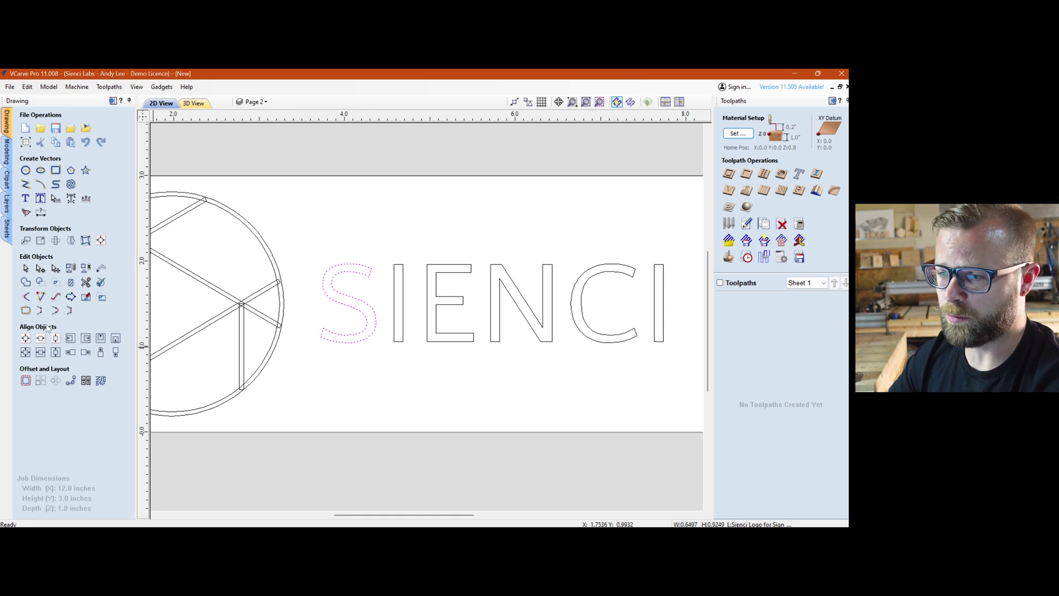
Put the letter S into node editing with N and reshape its kinked upper inner curve
{"action": "key", "text": "F6"}
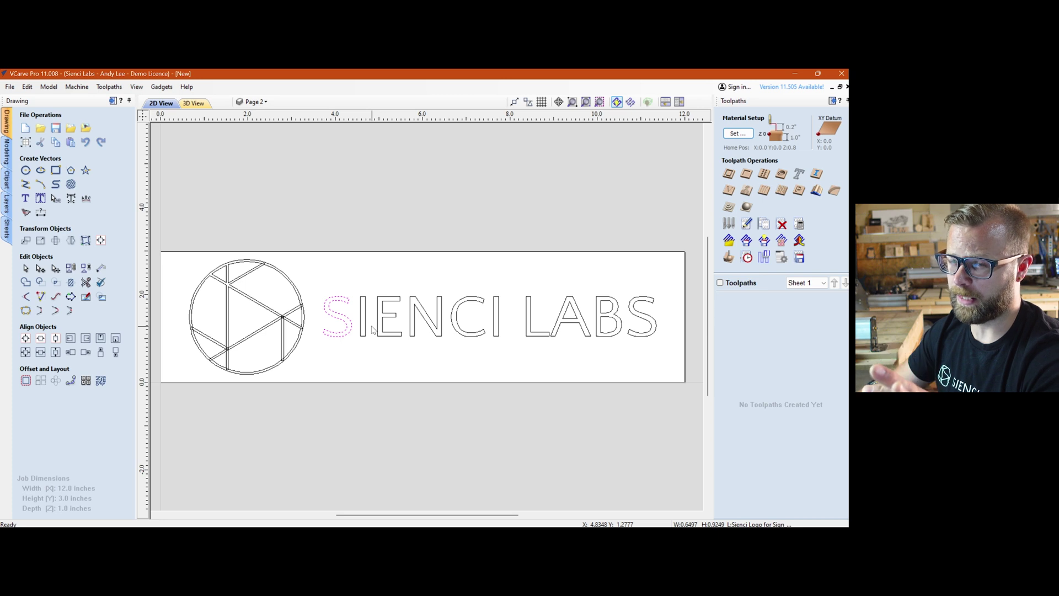
{"action": "key", "text": "n"}
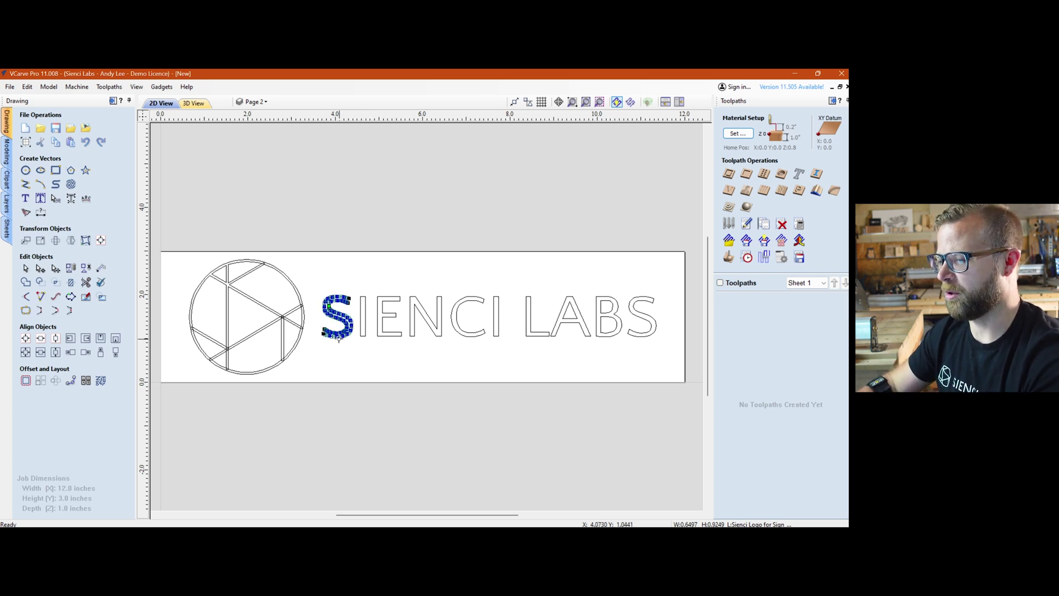
{"action": "scroll", "coordinate": [342, 326], "scroll_direction": "up", "scroll_amount": 8}
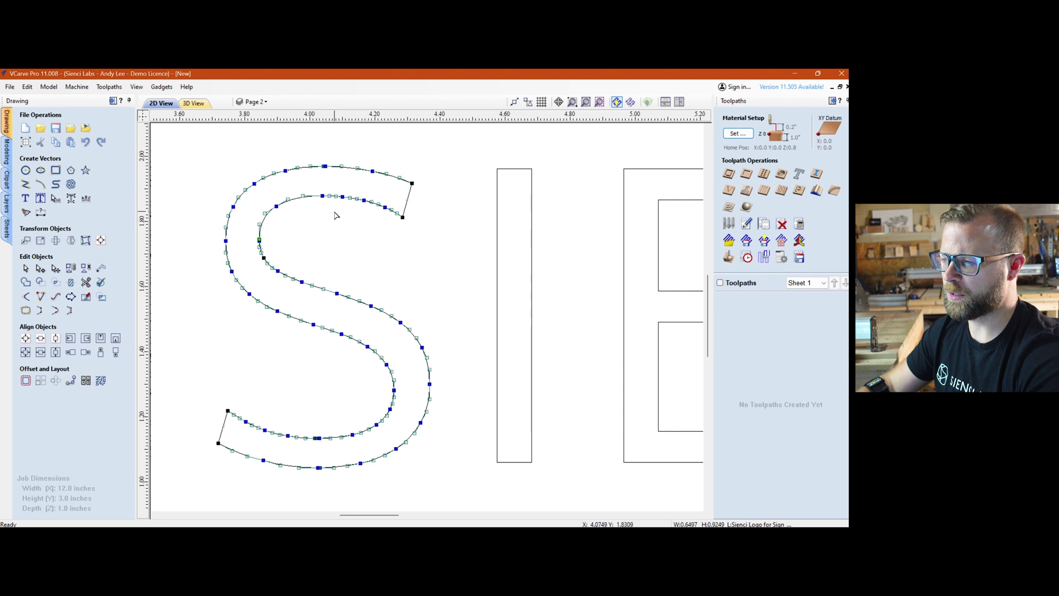
{"action": "scroll", "coordinate": [326, 223], "scroll_direction": "down", "scroll_amount": 5}
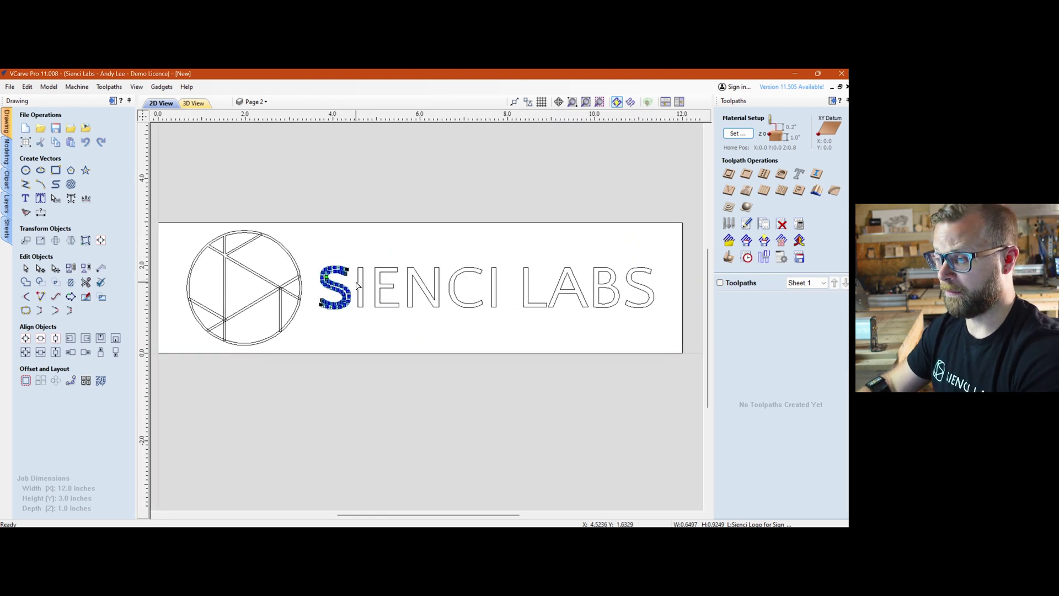
{"action": "scroll", "coordinate": [357, 284], "scroll_direction": "up", "scroll_amount": 1}
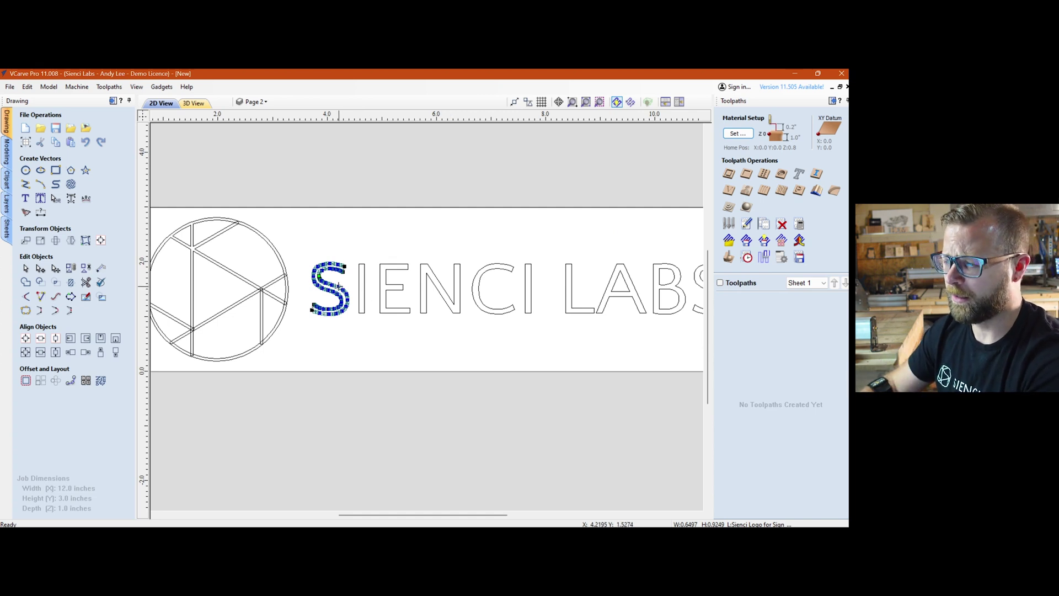
{"action": "scroll", "coordinate": [336, 286], "scroll_direction": "up", "scroll_amount": 5}
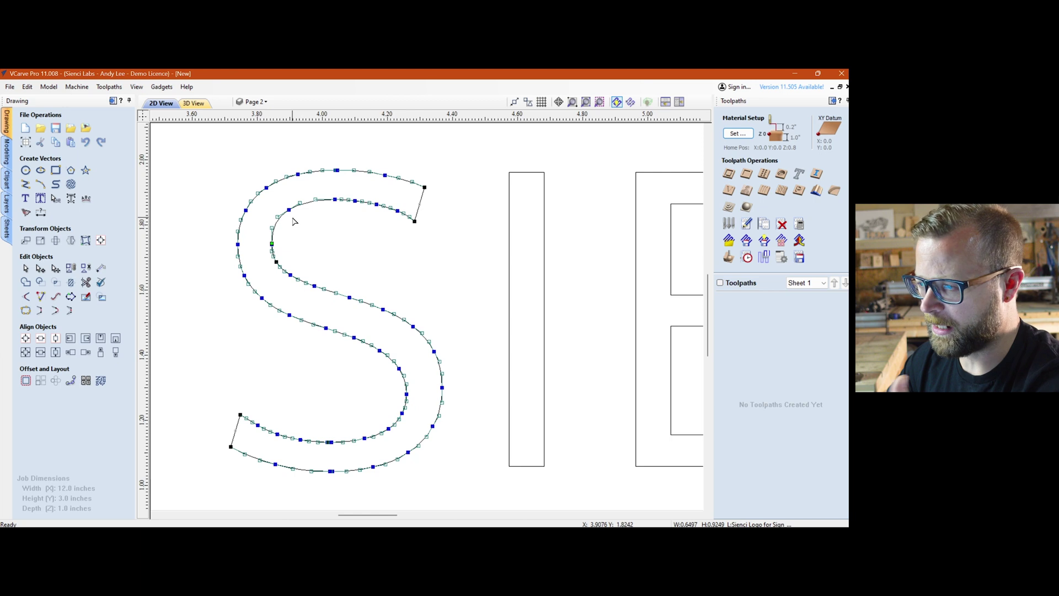
{"action": "left_click_drag", "start_coordinate": [290, 210], "coordinate": [307, 218]}
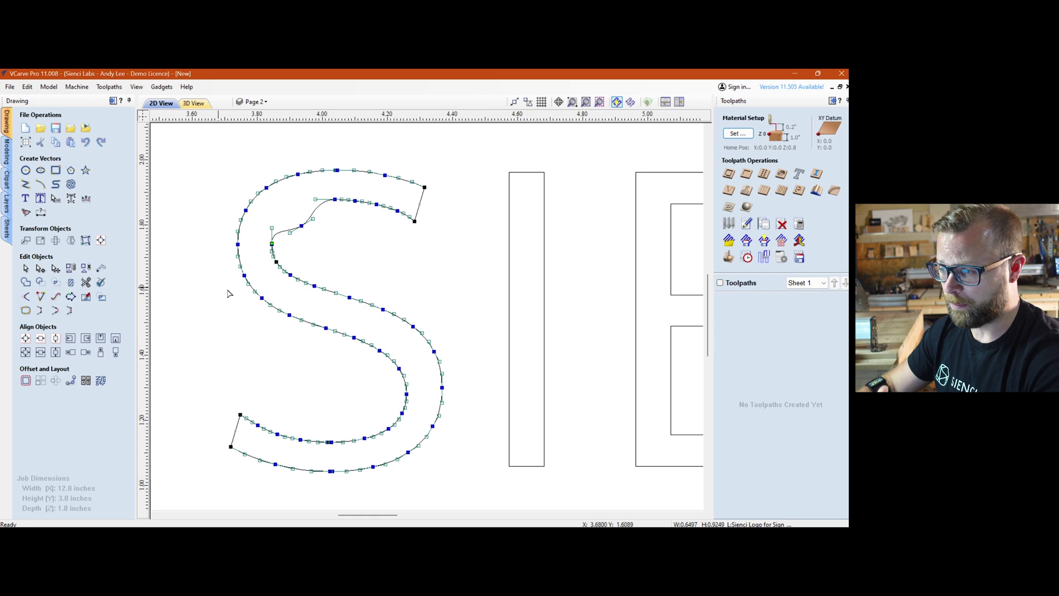
{"action": "key", "text": "ctrl+z"}
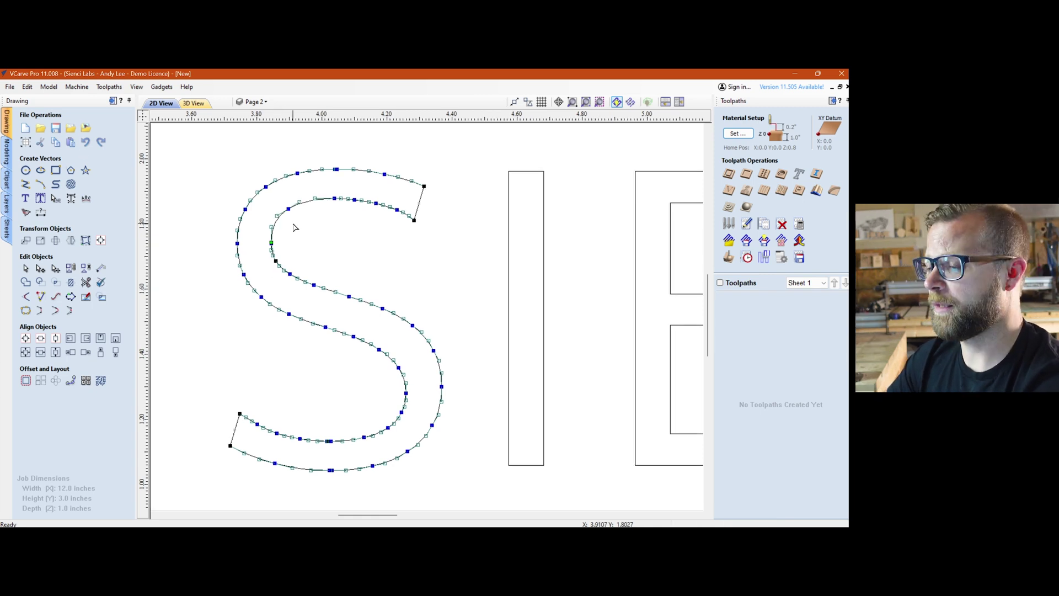
{"action": "left_click_drag", "start_coordinate": [284, 206], "coordinate": [307, 224]}
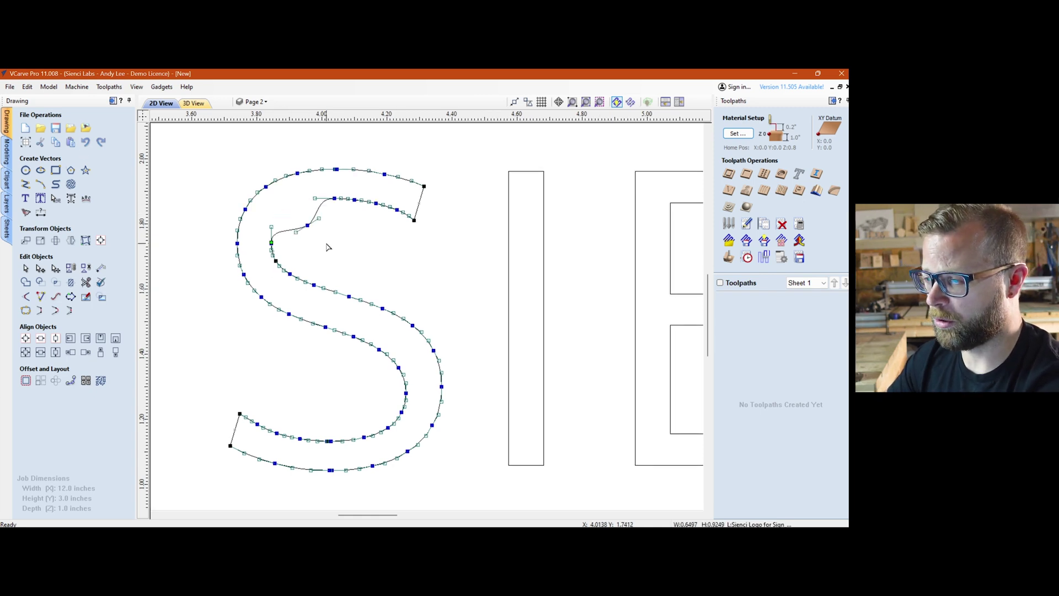
{"action": "key", "text": "ctrl+z"}
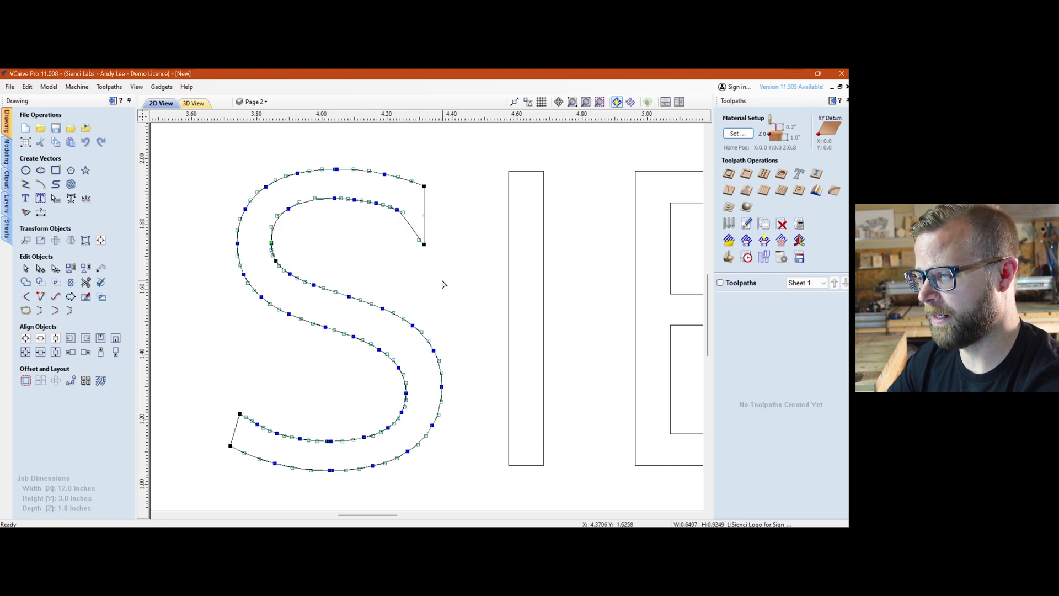
{"action": "left_click_drag", "start_coordinate": [423, 187], "coordinate": [468, 215]}
{"action": "key", "text": "ctrl+z"}
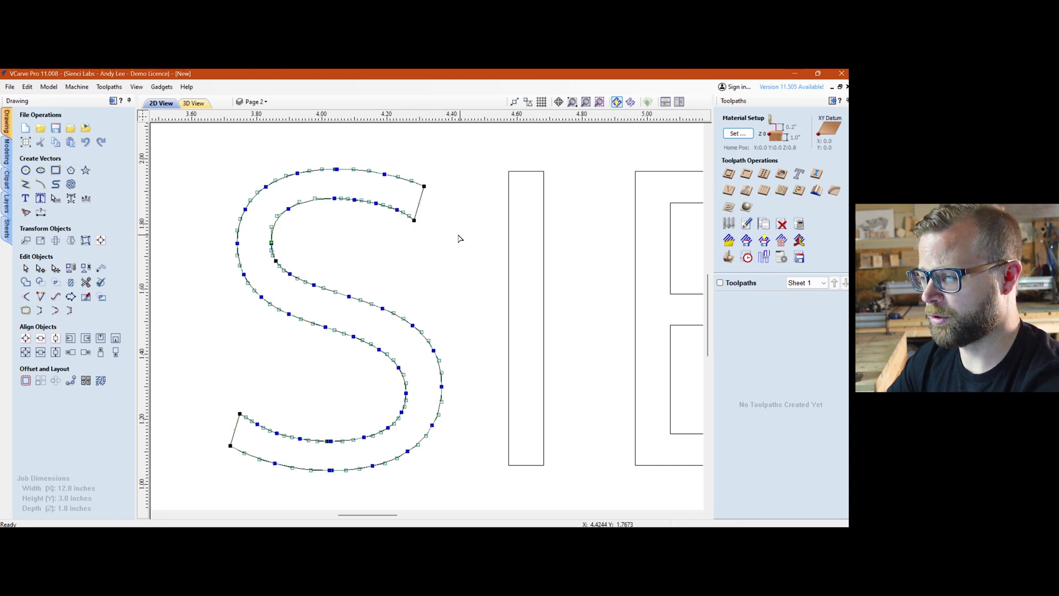
{"action": "left_click_drag", "start_coordinate": [396, 177], "coordinate": [411, 196]}
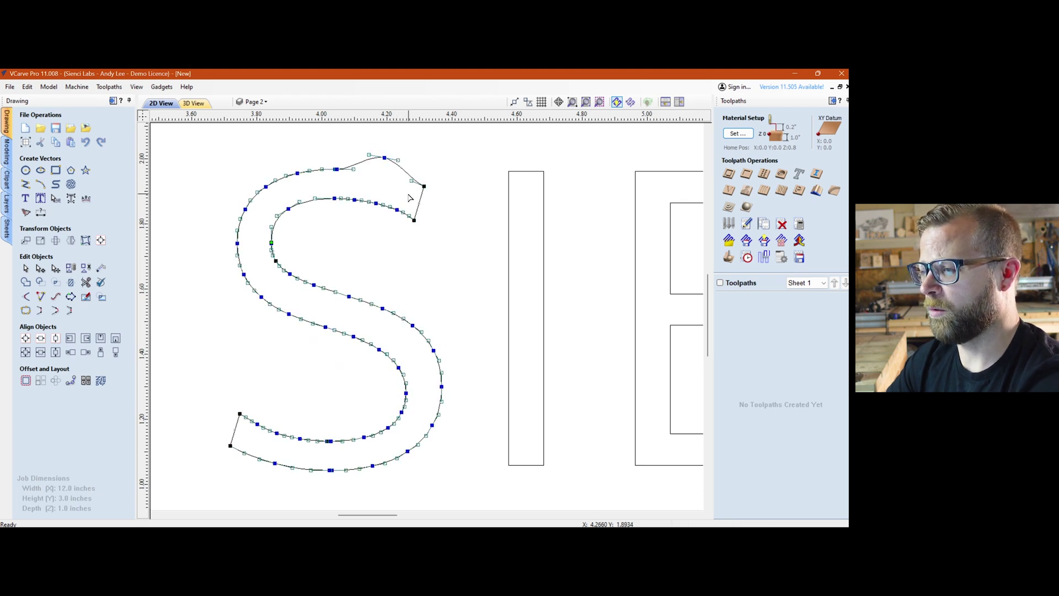
{"action": "key", "text": "ctrl+z"}
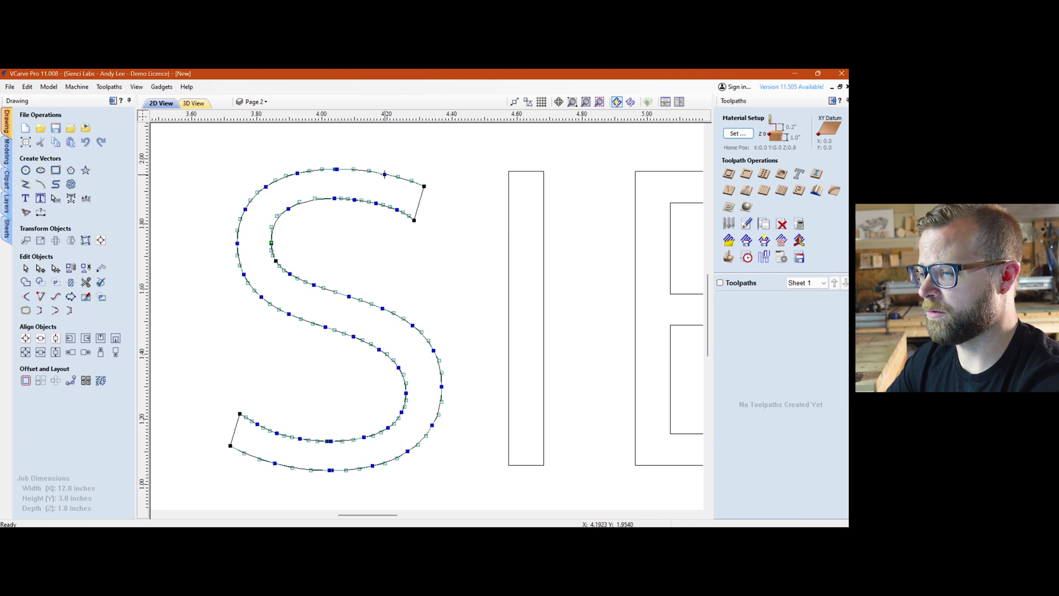
{"action": "right_click", "coordinate": [384, 175]}
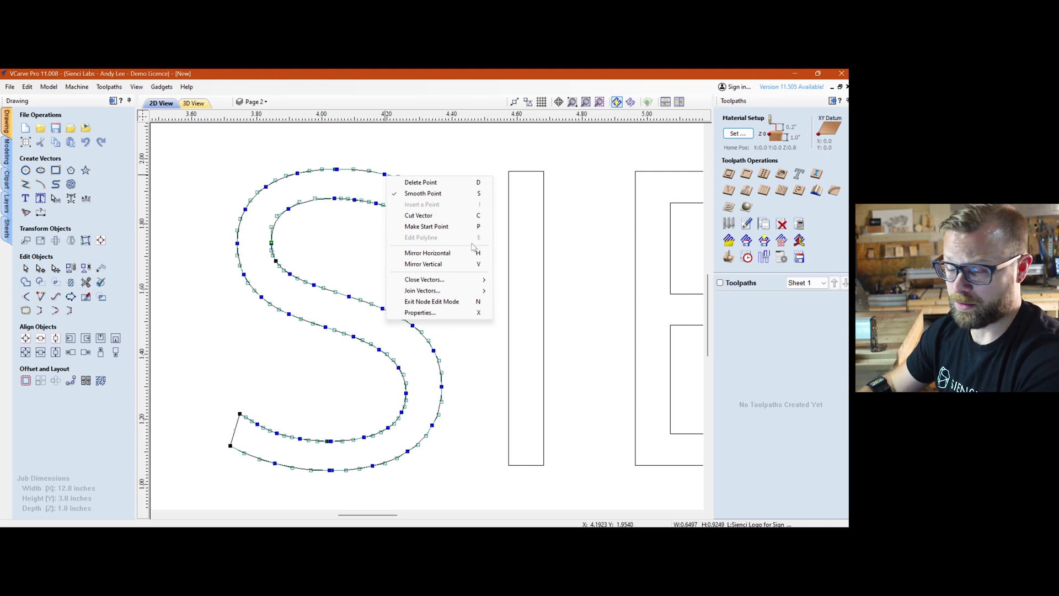
Delete the point on the S's top curve, insert a new one, and exit node editing
{"action": "left_click", "coordinate": [407, 96]}
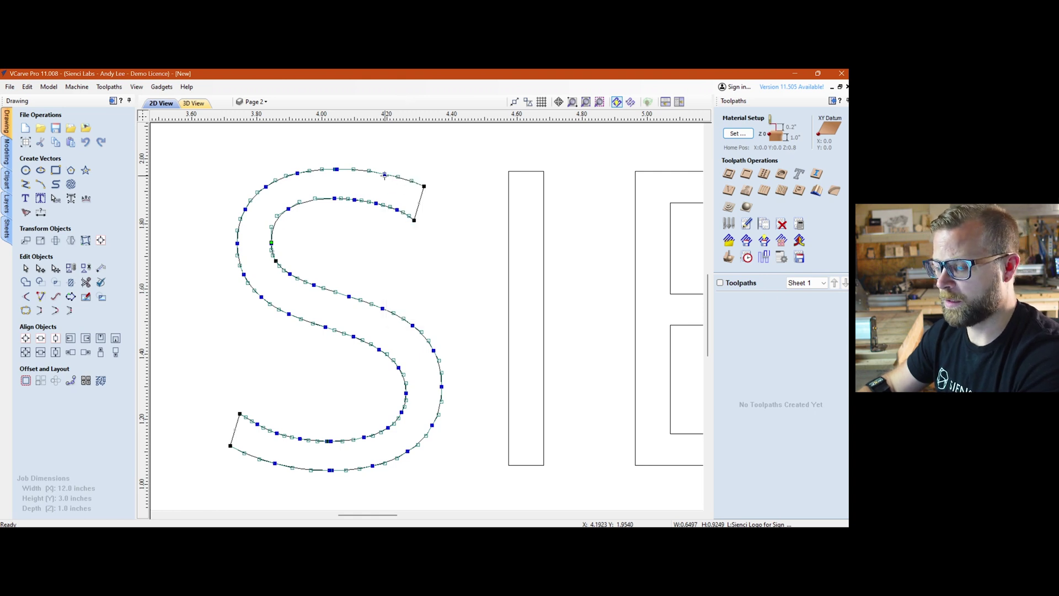
{"action": "key", "text": "d"}
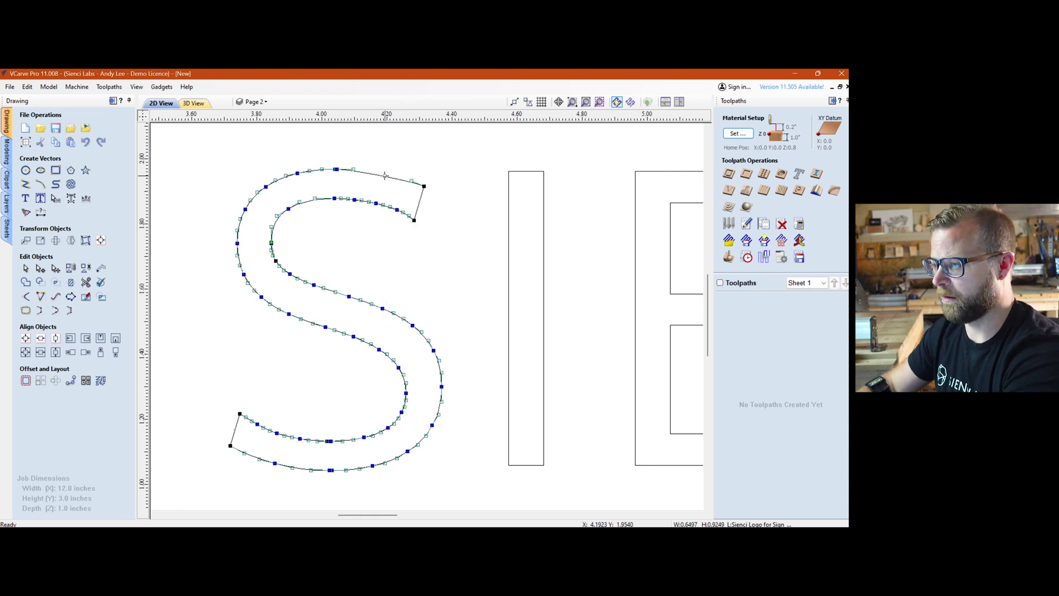
{"action": "key", "text": "p"}
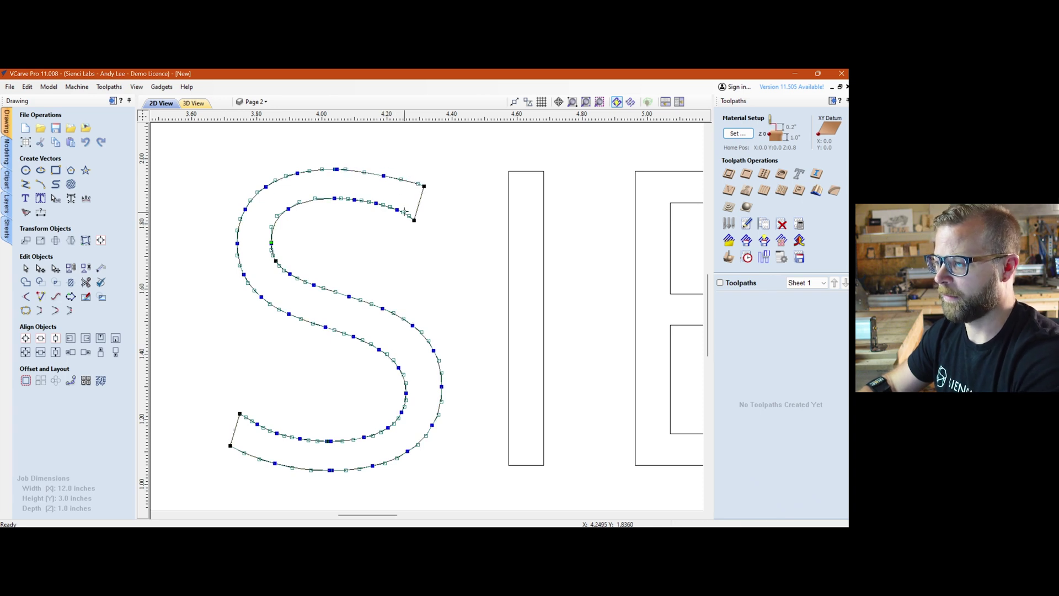
{"action": "key", "text": "n"}
{"action": "key", "text": "F3"}
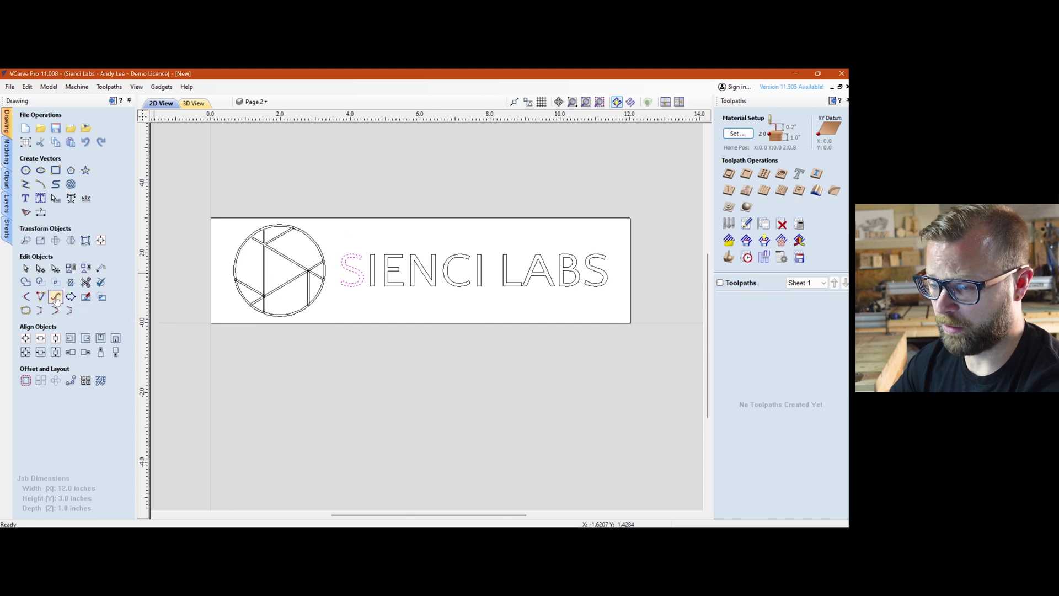
Select the C outline and switch it to node editing
{"action": "scroll", "coordinate": [369, 243], "scroll_direction": "up", "scroll_amount": 3}
{"action": "scroll", "coordinate": [483, 293], "scroll_direction": "down", "scroll_amount": 2}
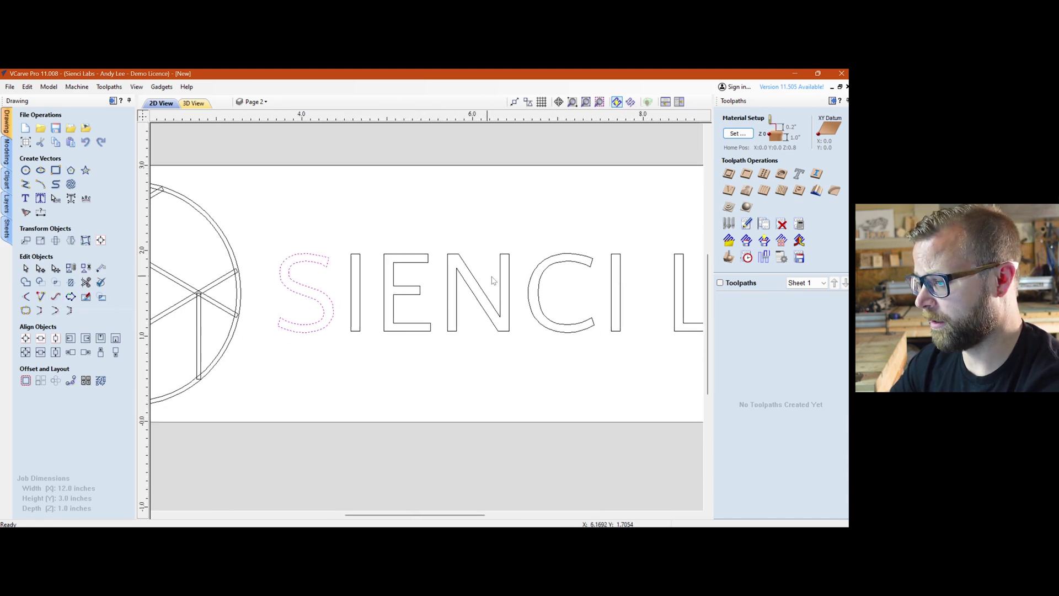
{"action": "left_click", "coordinate": [544, 277]}
{"action": "scroll", "coordinate": [453, 284], "scroll_direction": "up", "scroll_amount": 2}
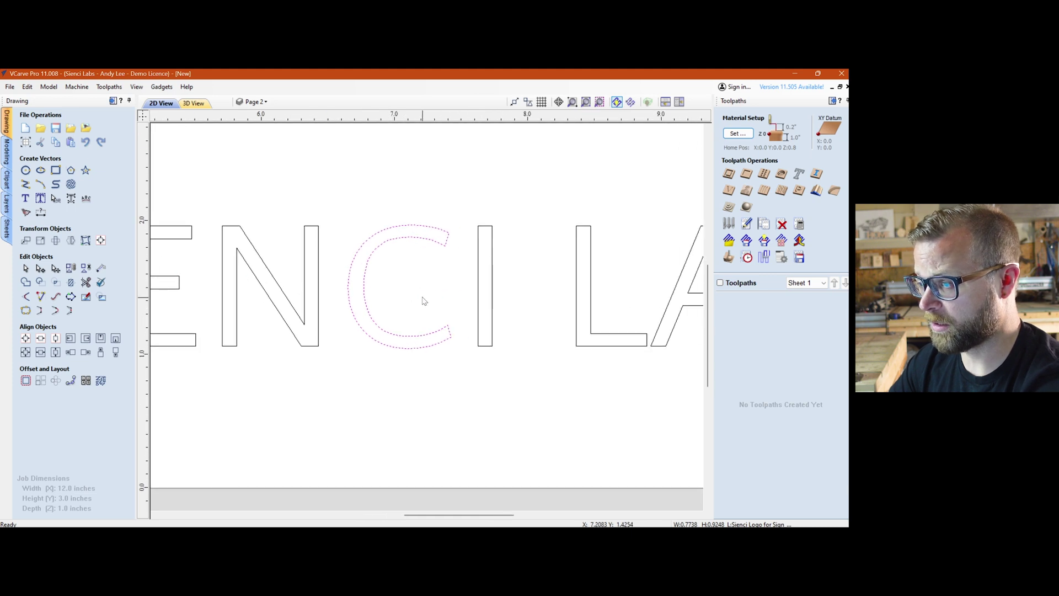
{"action": "scroll", "coordinate": [408, 249], "scroll_direction": "up", "scroll_amount": 2}
{"action": "key", "text": "n"}
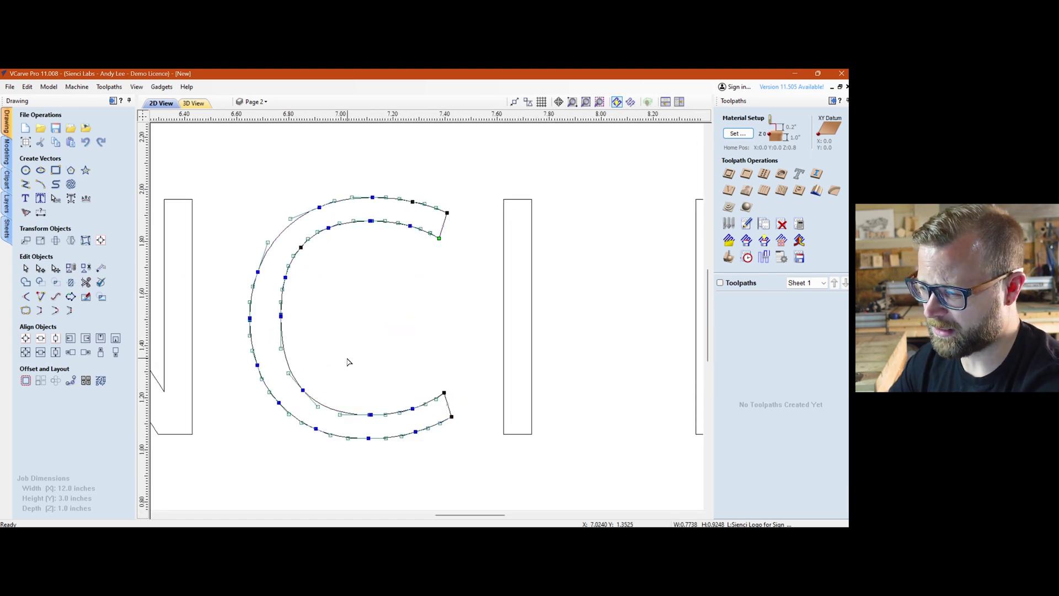
Preview the C refitted with straight lines, then circular arcs, keeping Replace selected vectors on
{"action": "left_click", "coordinate": [56, 297]}
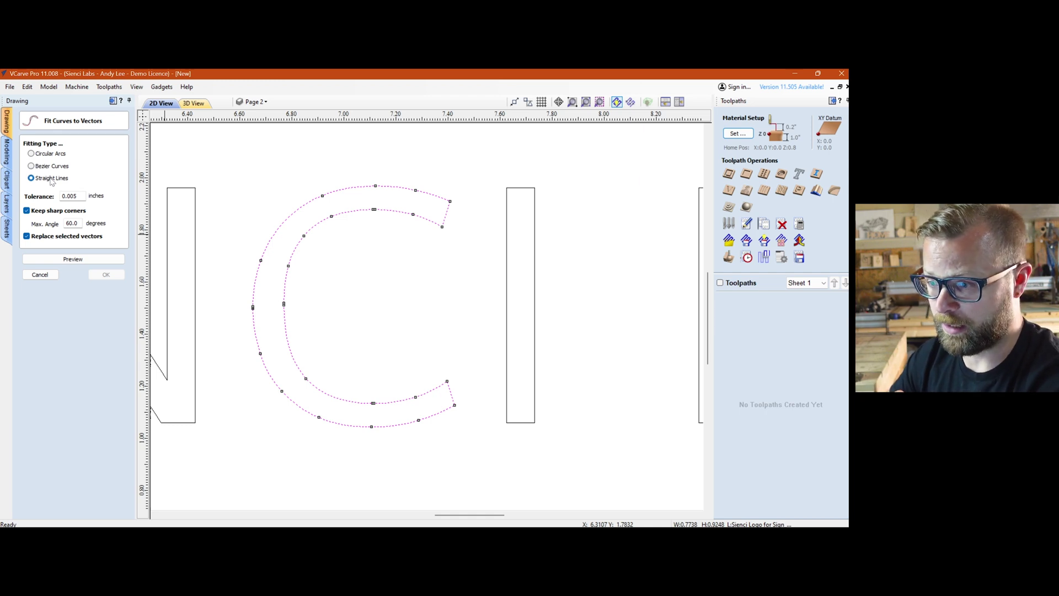
{"action": "left_click", "coordinate": [73, 259]}
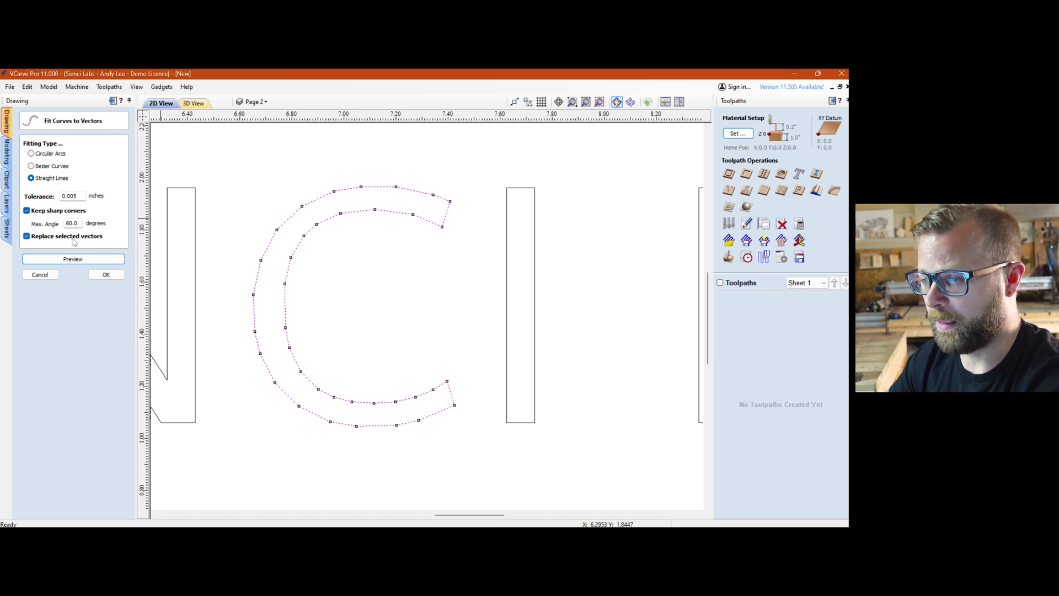
{"action": "left_click", "coordinate": [88, 242]}
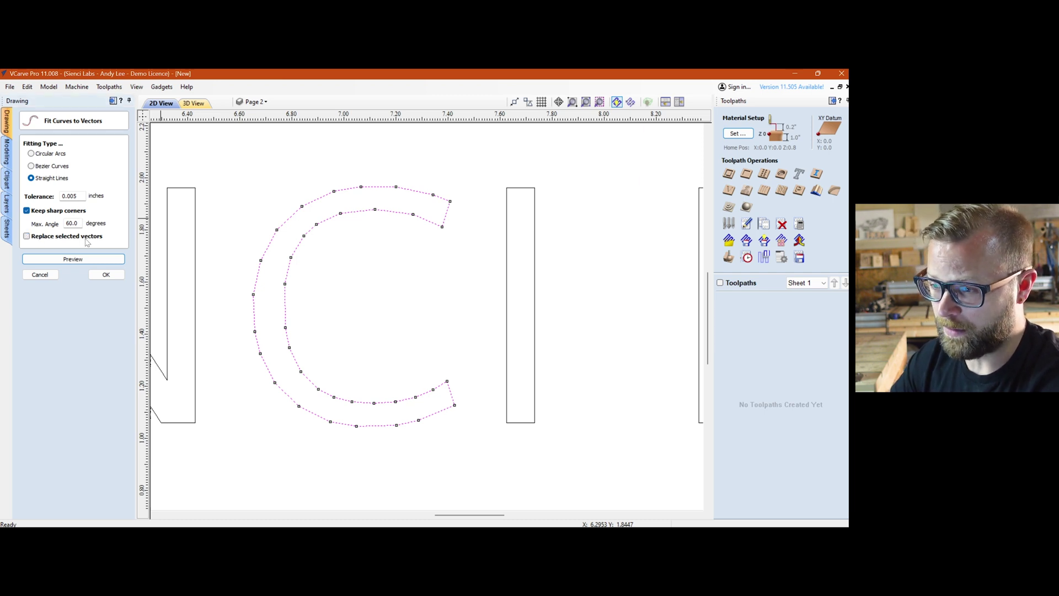
{"action": "left_click", "coordinate": [86, 237]}
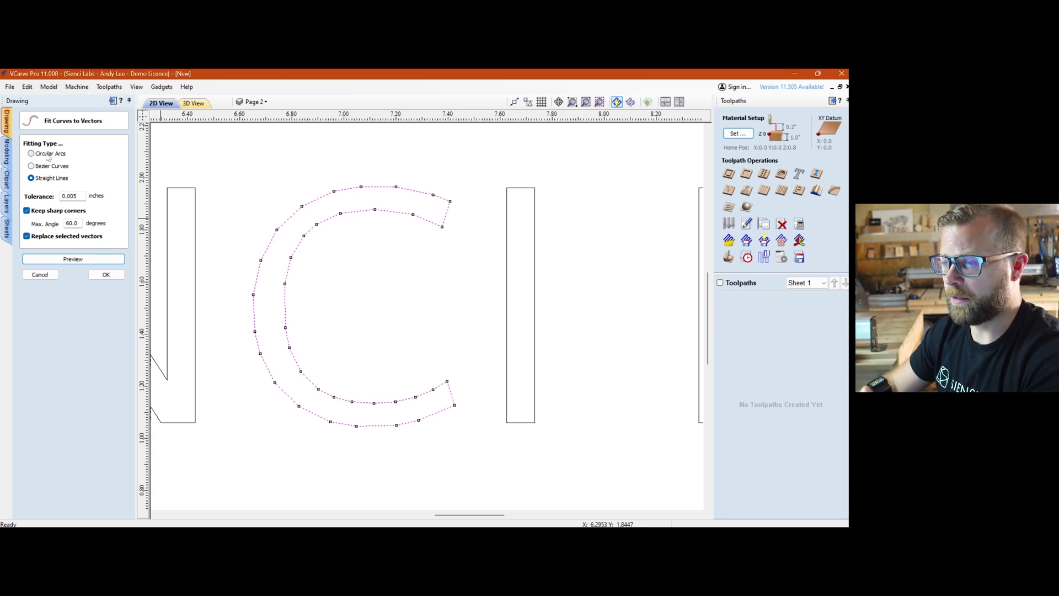
{"action": "left_click", "coordinate": [47, 155]}
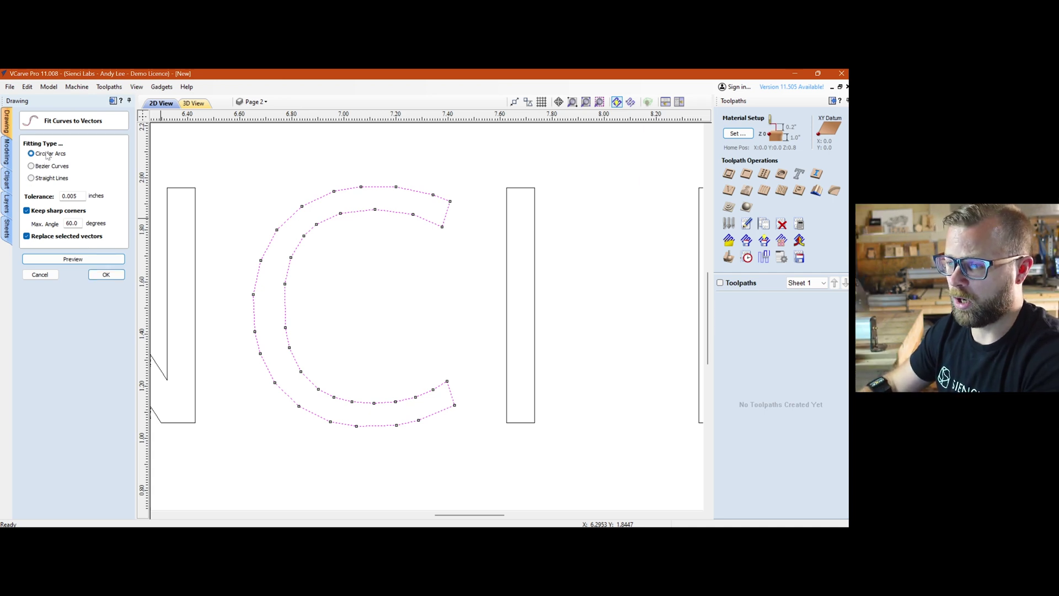
{"action": "left_click", "coordinate": [72, 260]}
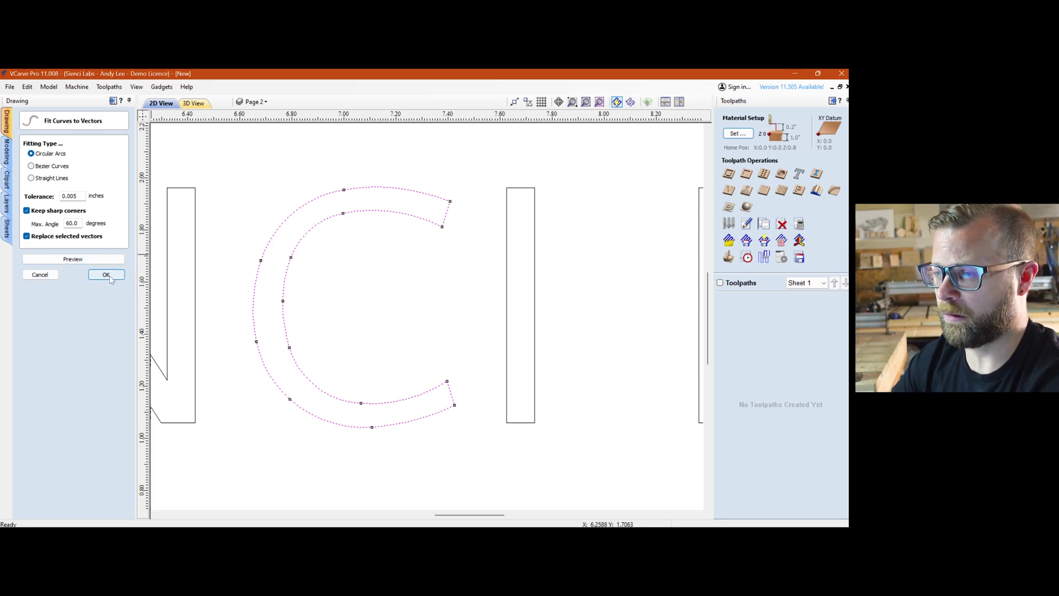
Refit the C as Bezier curves at 0.005 inch tolerance, replacing the original vectors
{"action": "left_click", "coordinate": [53, 167]}
{"action": "left_click", "coordinate": [74, 260]}
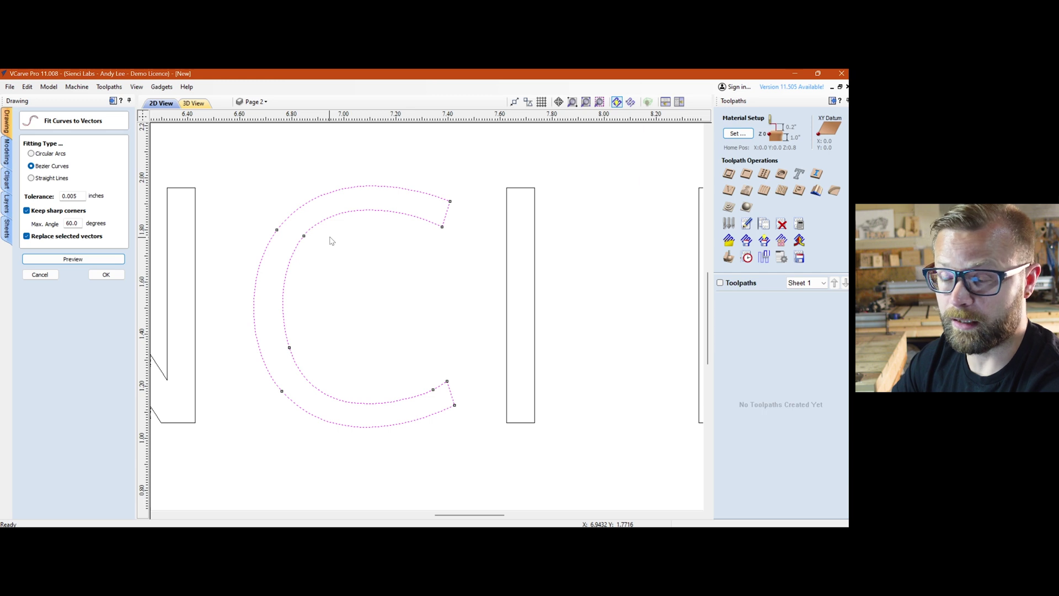
{"action": "scroll", "coordinate": [362, 292], "scroll_direction": "down", "scroll_amount": 1}
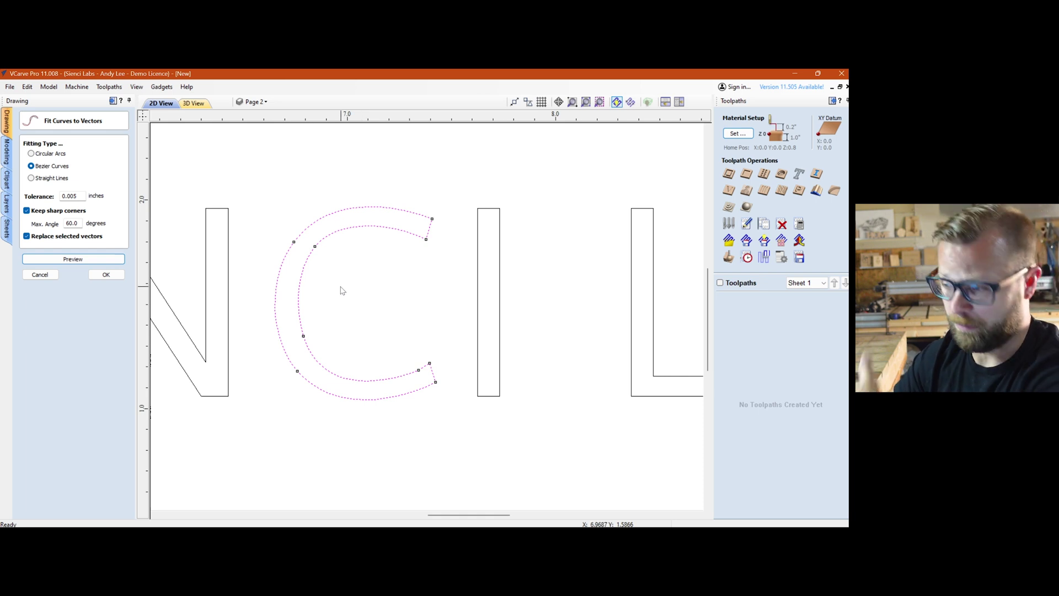
{"action": "left_click", "coordinate": [111, 274]}
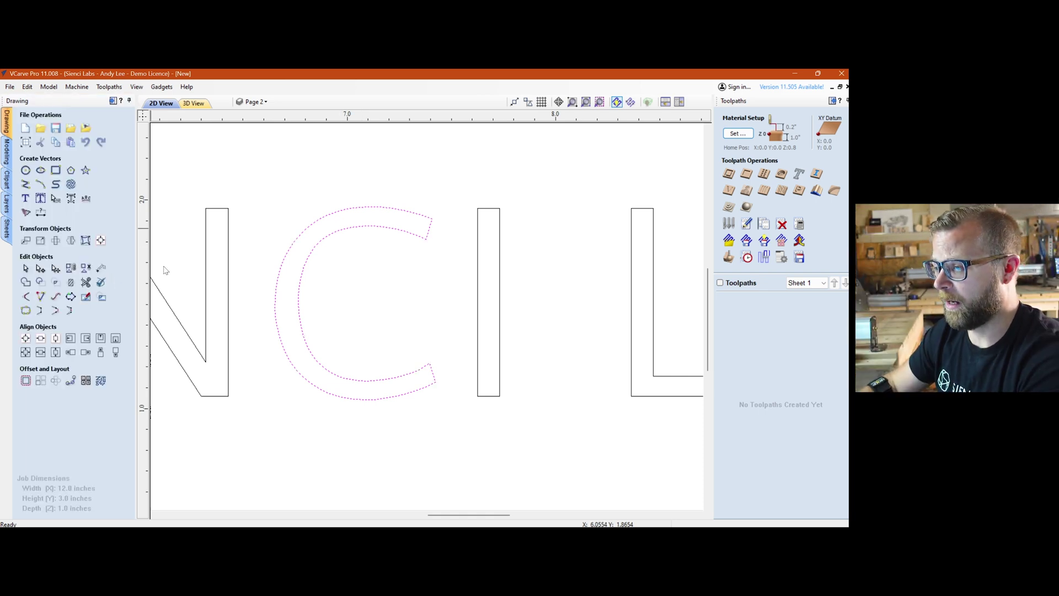
Exit node editing on the refitted C and select the final S of LABS
{"action": "double_click", "coordinate": [330, 238]}
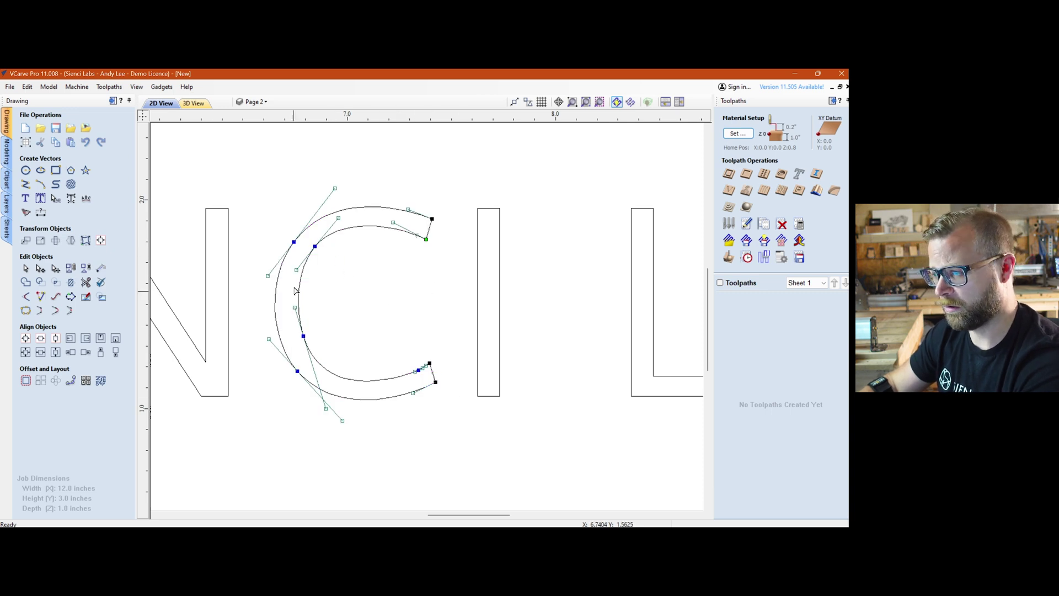
{"action": "left_click", "coordinate": [364, 309]}
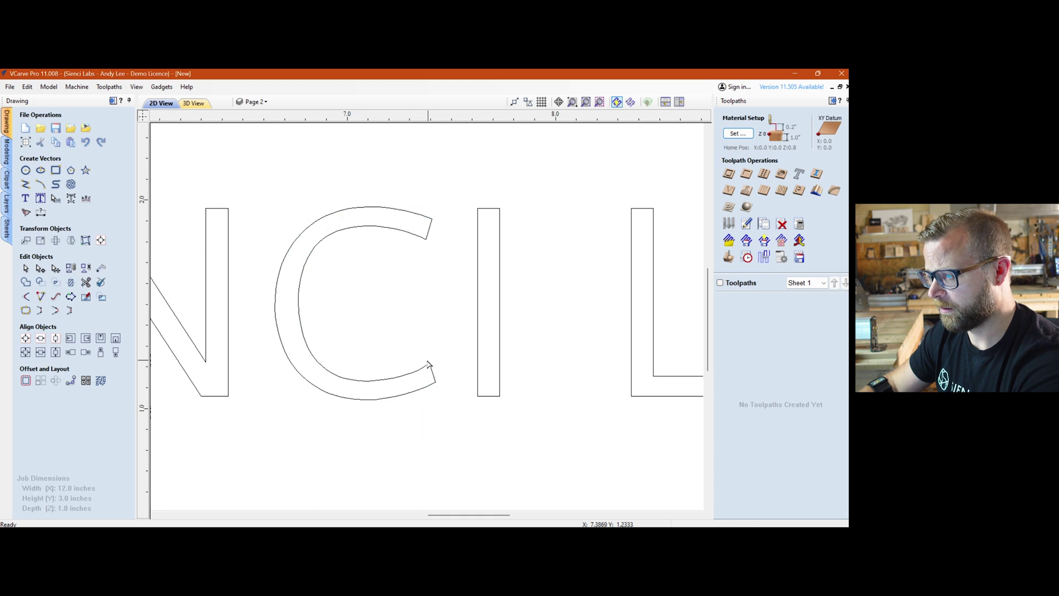
{"action": "left_click", "coordinate": [425, 375]}
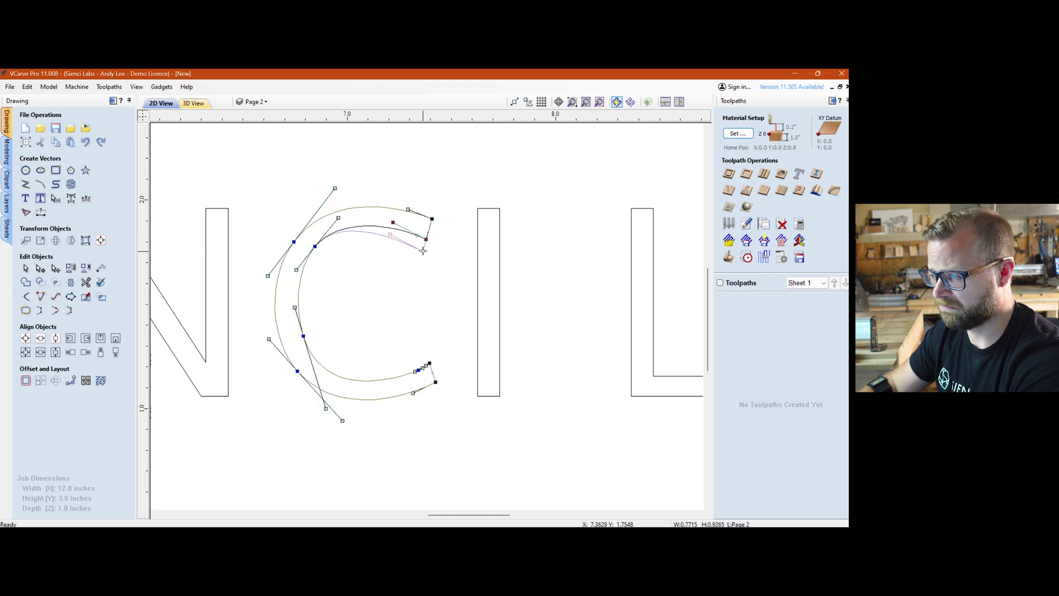
{"action": "scroll", "coordinate": [435, 270], "scroll_direction": "down", "scroll_amount": 3}
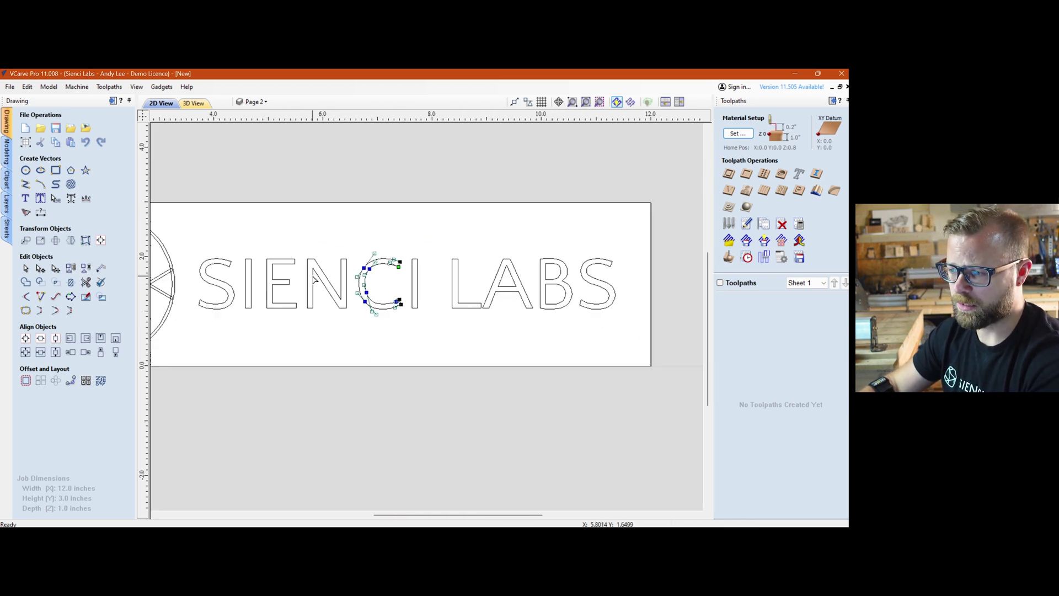
{"action": "scroll", "coordinate": [385, 281], "scroll_direction": "down", "scroll_amount": 1}
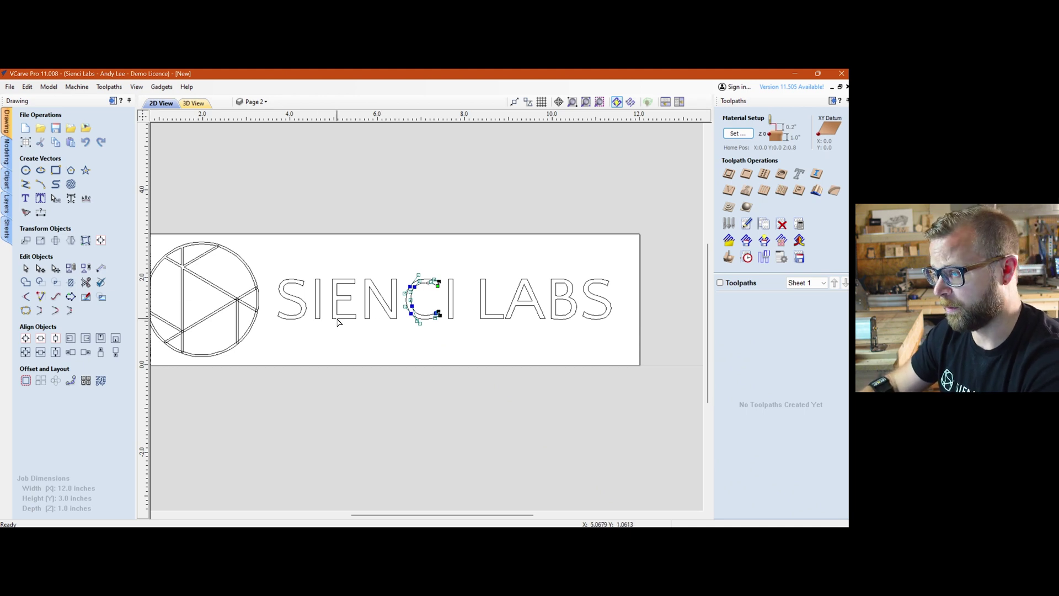
{"action": "key", "text": "n"}
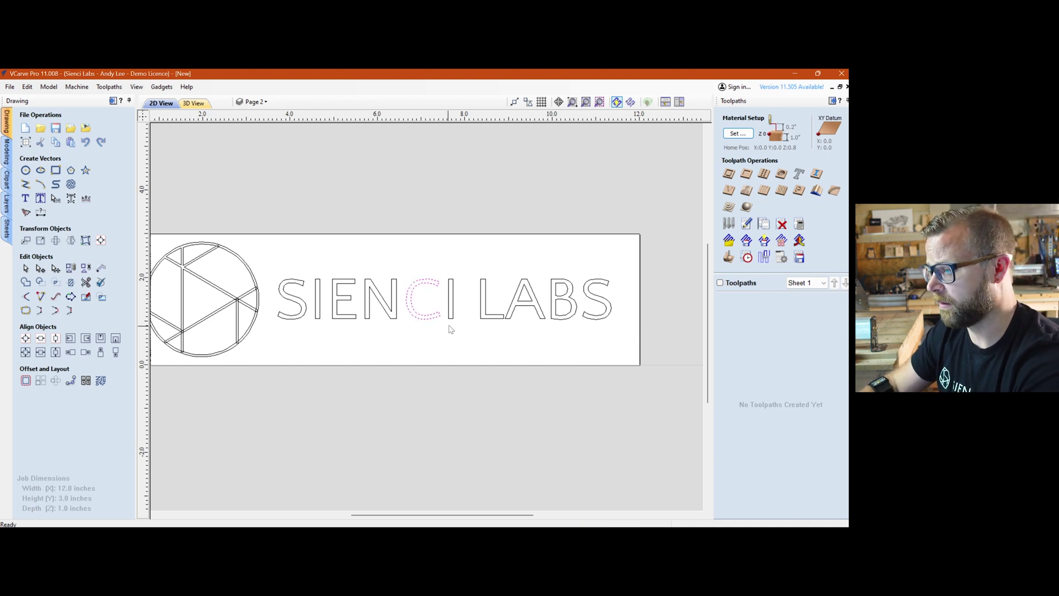
{"action": "left_click", "coordinate": [563, 320]}
Select the final S of LABS and preview it refitted as circular arcs
{"action": "left_click", "coordinate": [597, 318]}
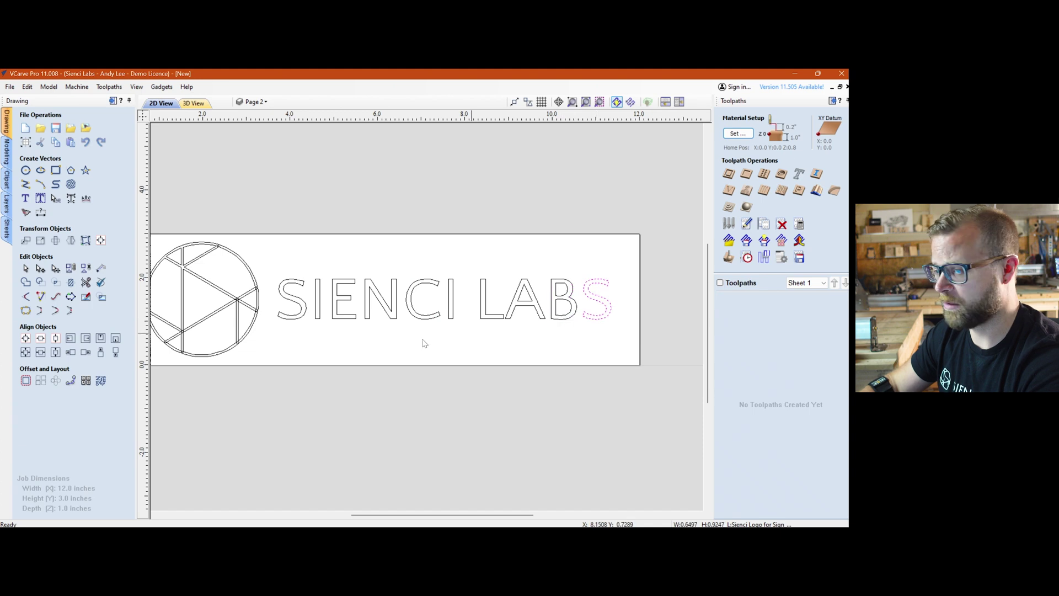
{"action": "left_click", "coordinate": [55, 296]}
{"action": "scroll", "coordinate": [503, 315], "scroll_direction": "up", "scroll_amount": 10}
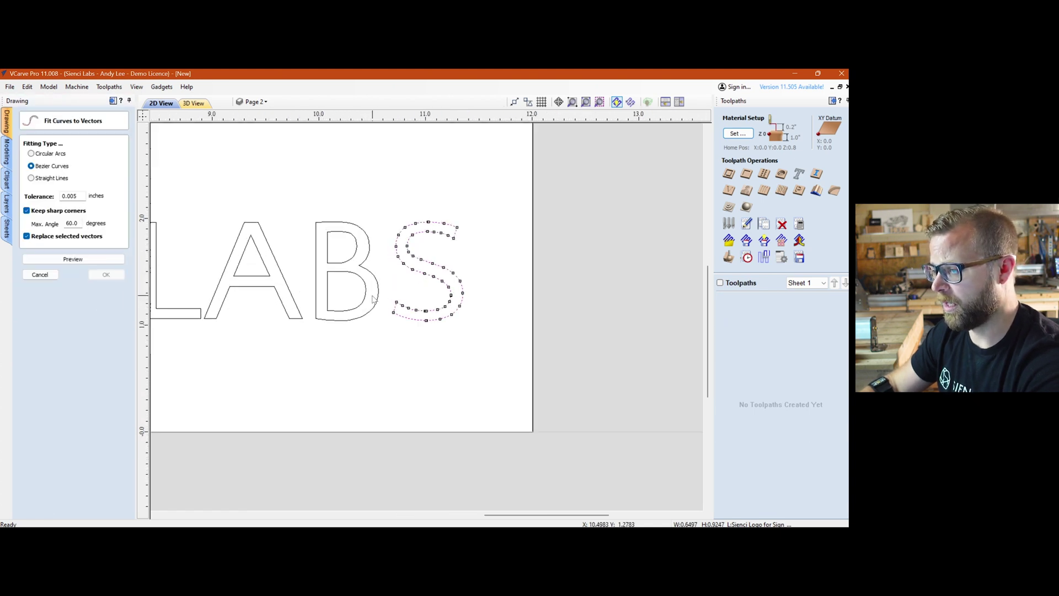
{"action": "scroll", "coordinate": [492, 300], "scroll_direction": "down", "scroll_amount": 2}
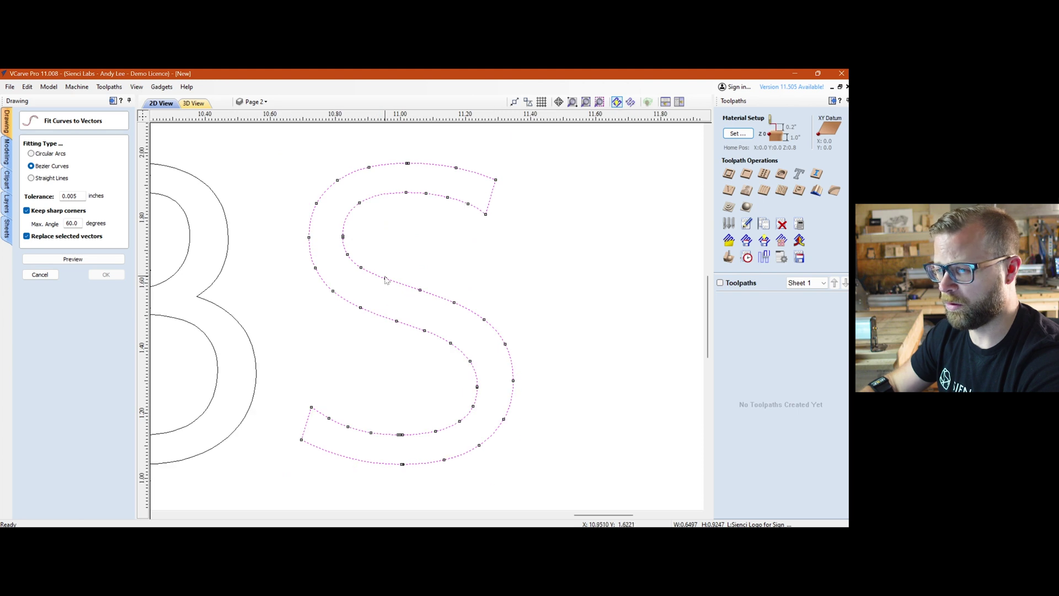
{"action": "left_click", "coordinate": [48, 155]}
{"action": "left_click", "coordinate": [64, 260]}
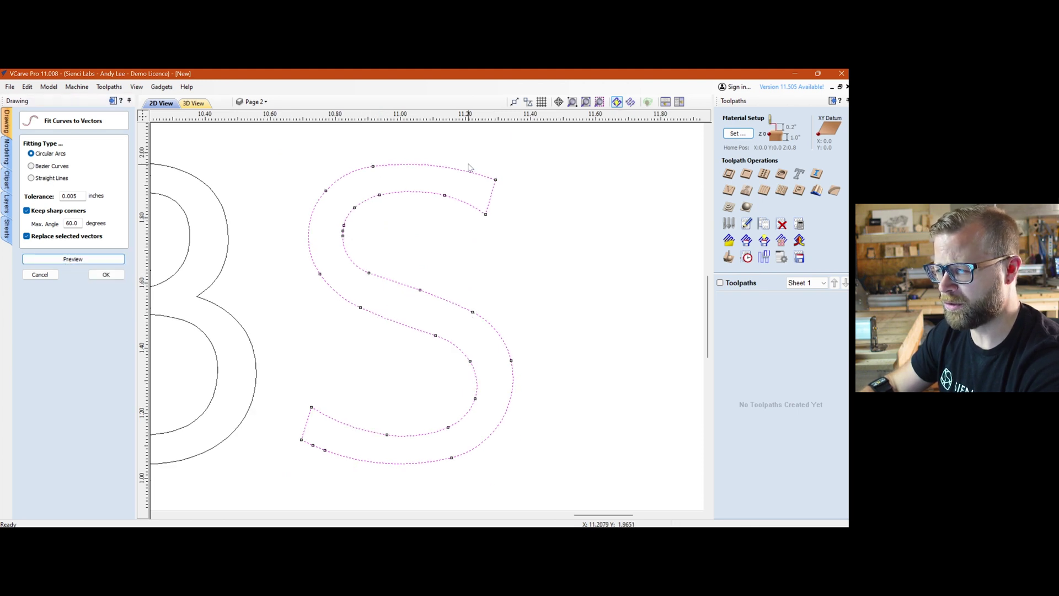
Preview the S as Bézier curves, then as straight lines, and select the S and C of SIENCI
{"action": "left_click", "coordinate": [48, 167]}
{"action": "left_click", "coordinate": [78, 260]}
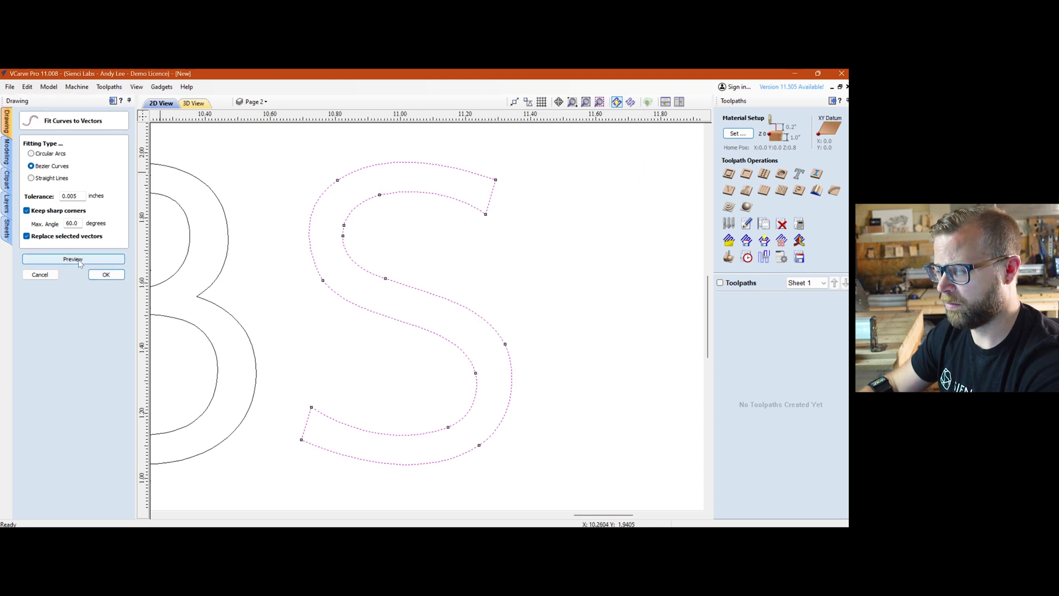
{"action": "left_click", "coordinate": [47, 178]}
{"action": "left_click", "coordinate": [62, 259]}
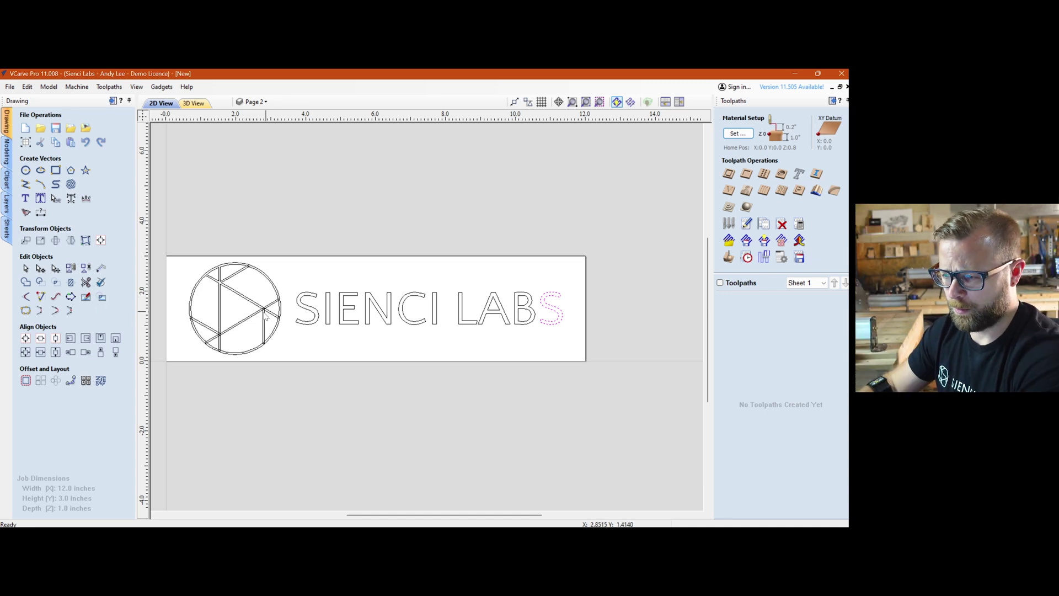
{"action": "left_click", "coordinate": [311, 322]}
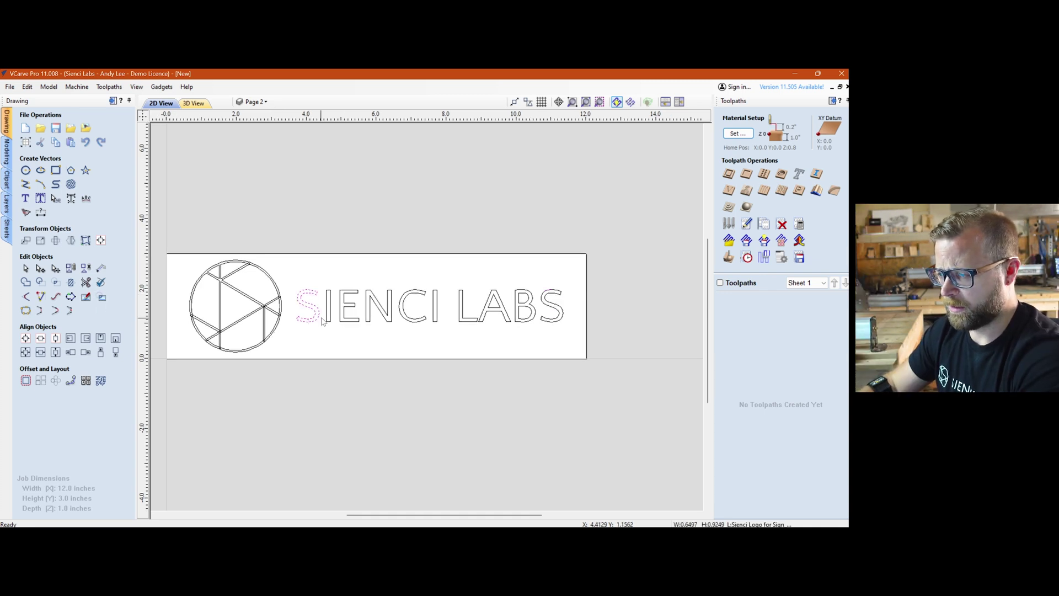
{"action": "left_click", "coordinate": [408, 323]}
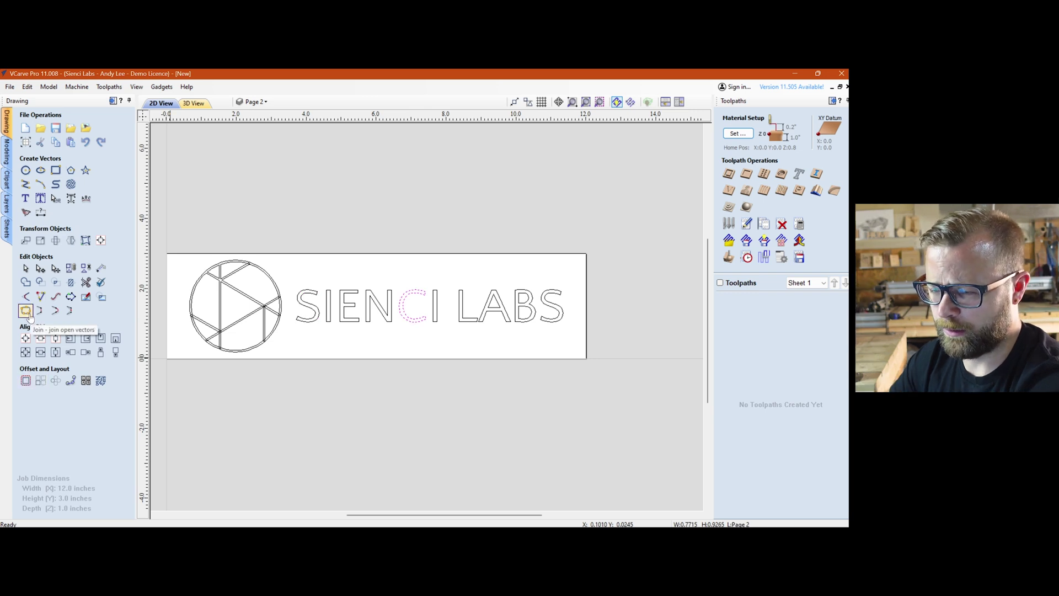
Cut the B's outline on its top curve and drag the cut end upward to open a gap
{"action": "scroll", "coordinate": [543, 303], "scroll_direction": "up", "scroll_amount": 6}
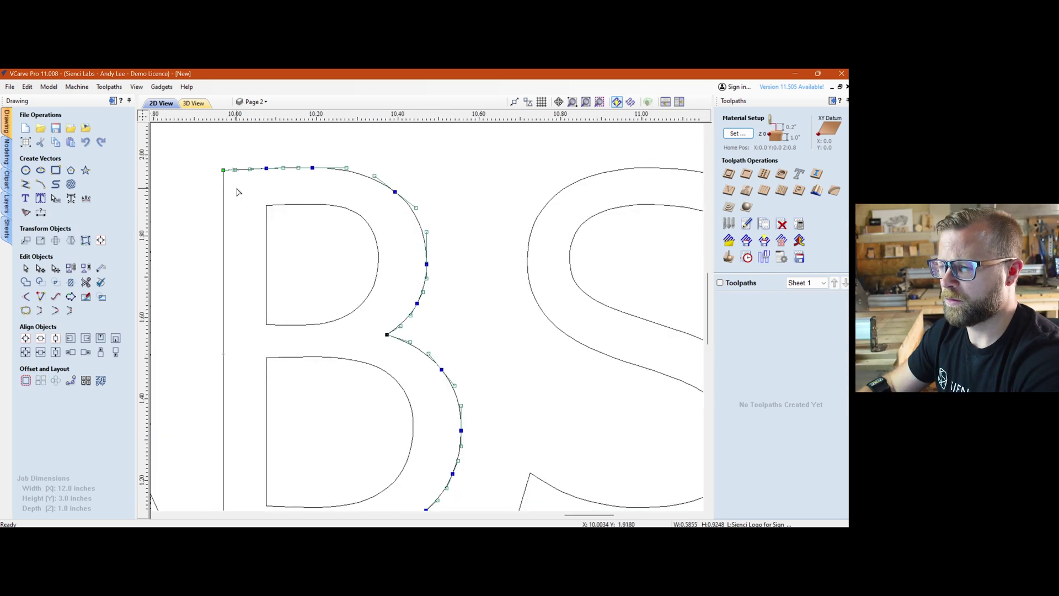
{"action": "right_click", "coordinate": [269, 171]}
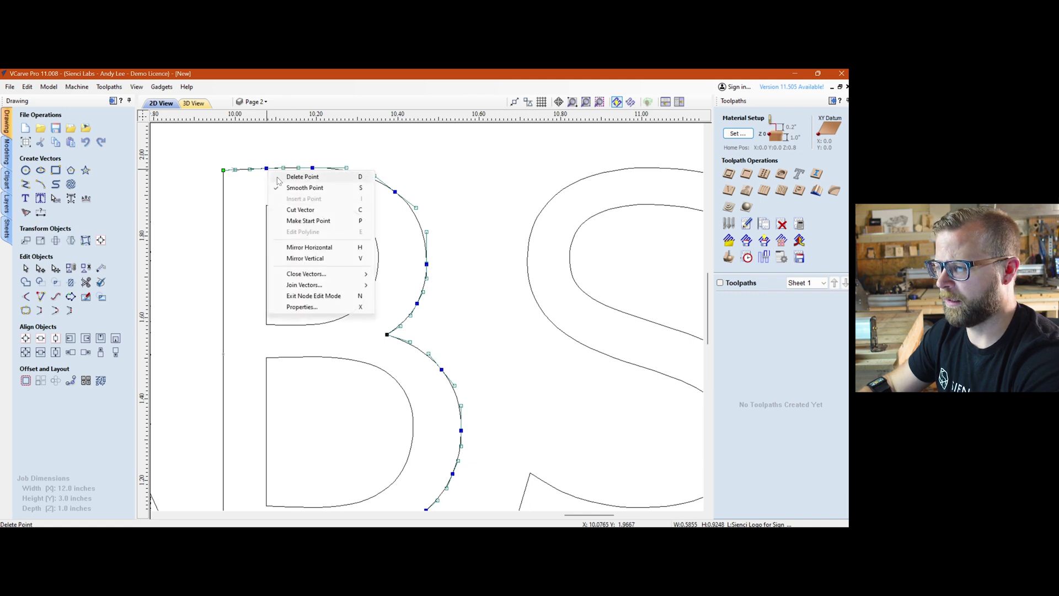
{"action": "left_click", "coordinate": [315, 213]}
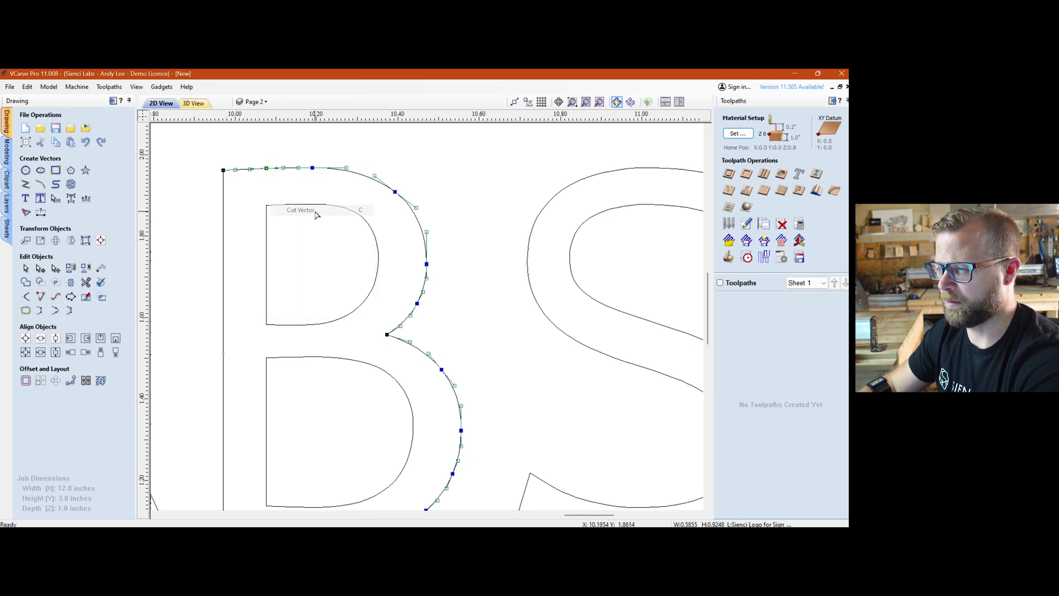
{"action": "left_click", "coordinate": [267, 174]}
{"action": "left_click", "coordinate": [267, 172]}
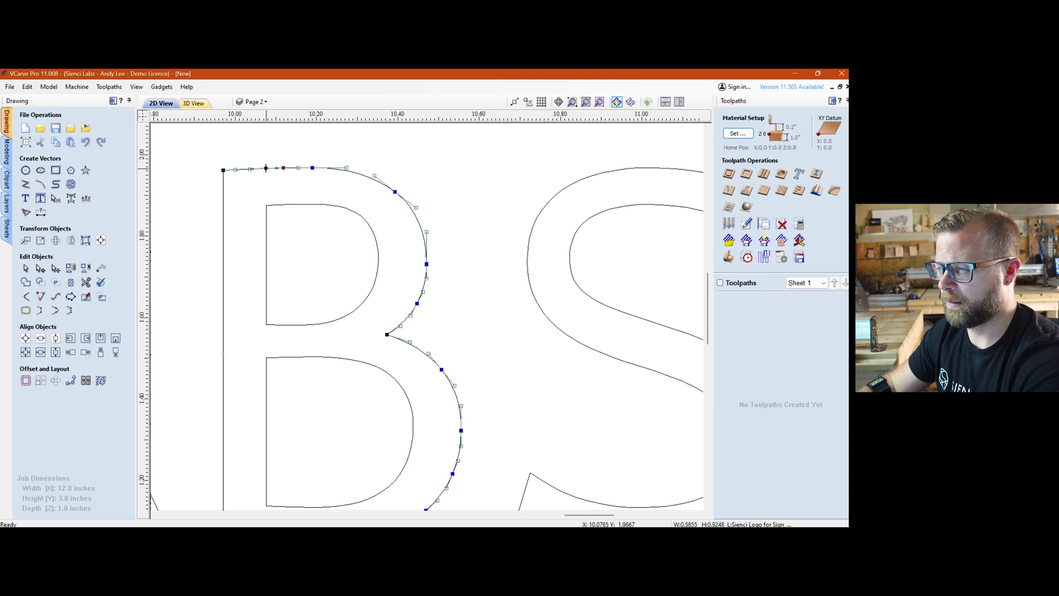
{"action": "left_click_drag", "start_coordinate": [267, 169], "coordinate": [264, 155]}
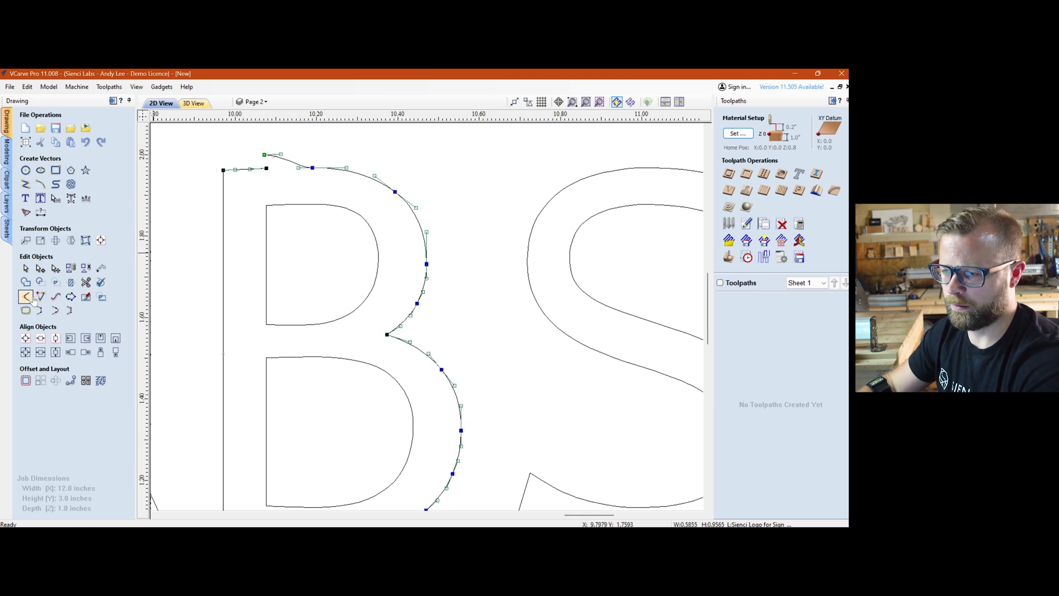
{"action": "left_click", "coordinate": [25, 311]}
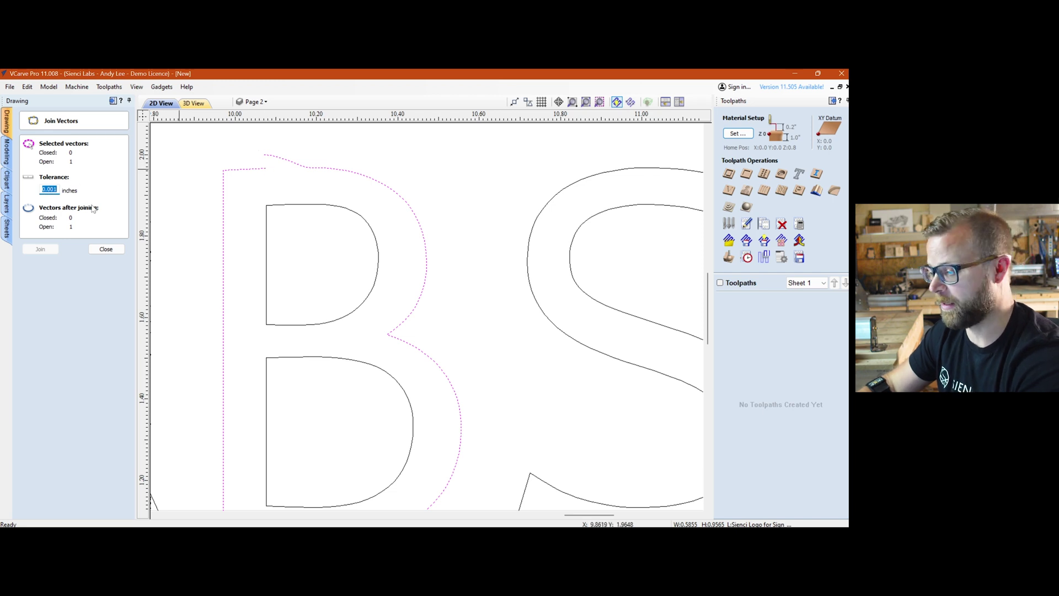
Set a 0.1 in join tolerance to bridge the B's gap, then select the L of LABS
{"action": "type", "text": ".1"}
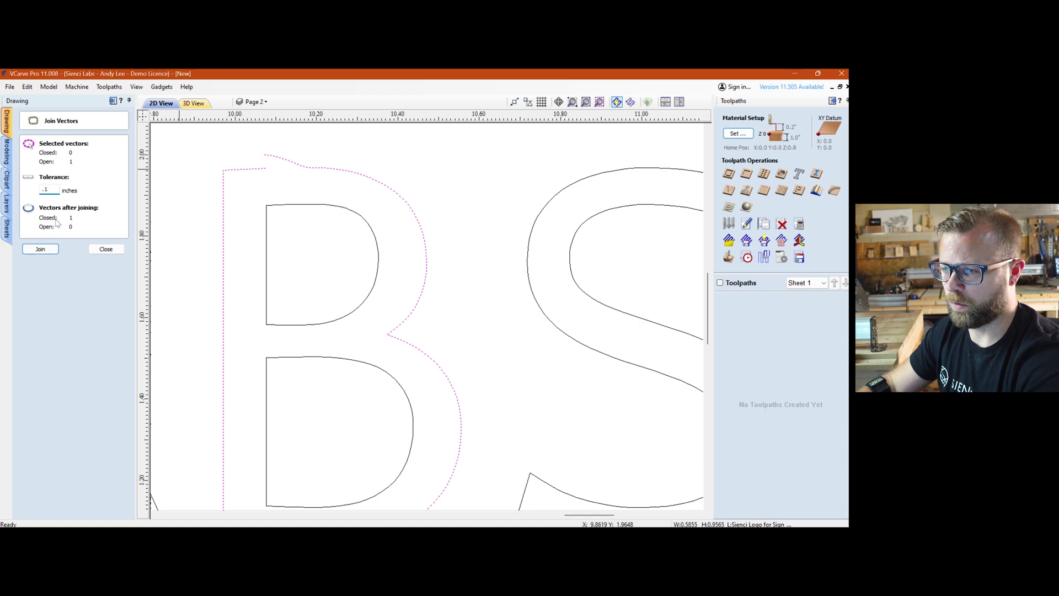
{"action": "left_click", "coordinate": [40, 249]}
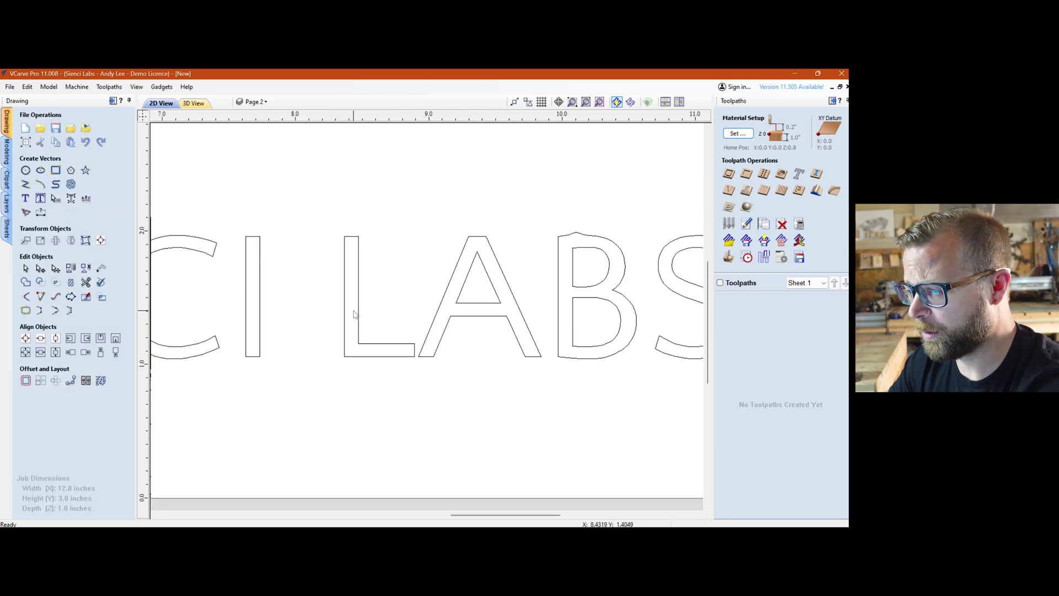
{"action": "left_click", "coordinate": [357, 312]}
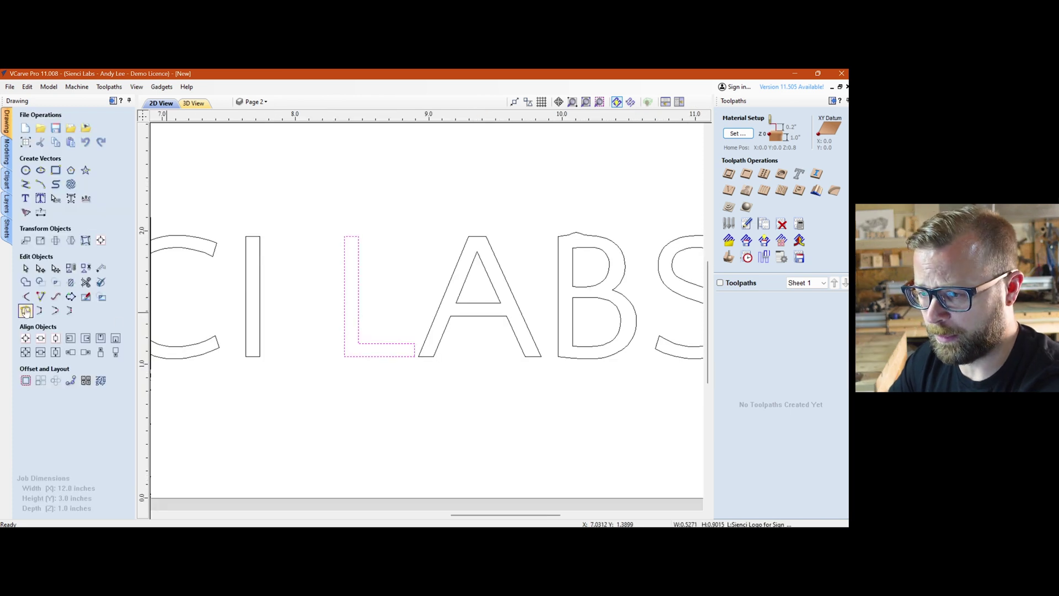
Offset the L outward by 0.0625 in, then try an inward offset and dismiss the failure warning
{"action": "left_click", "coordinate": [26, 381]}
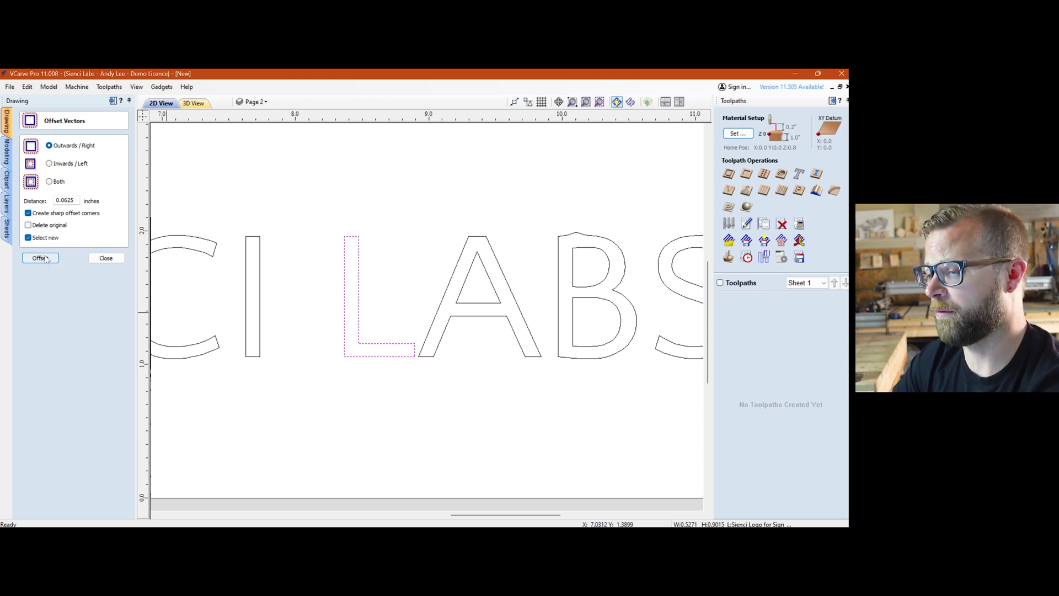
{"action": "left_click", "coordinate": [58, 182]}
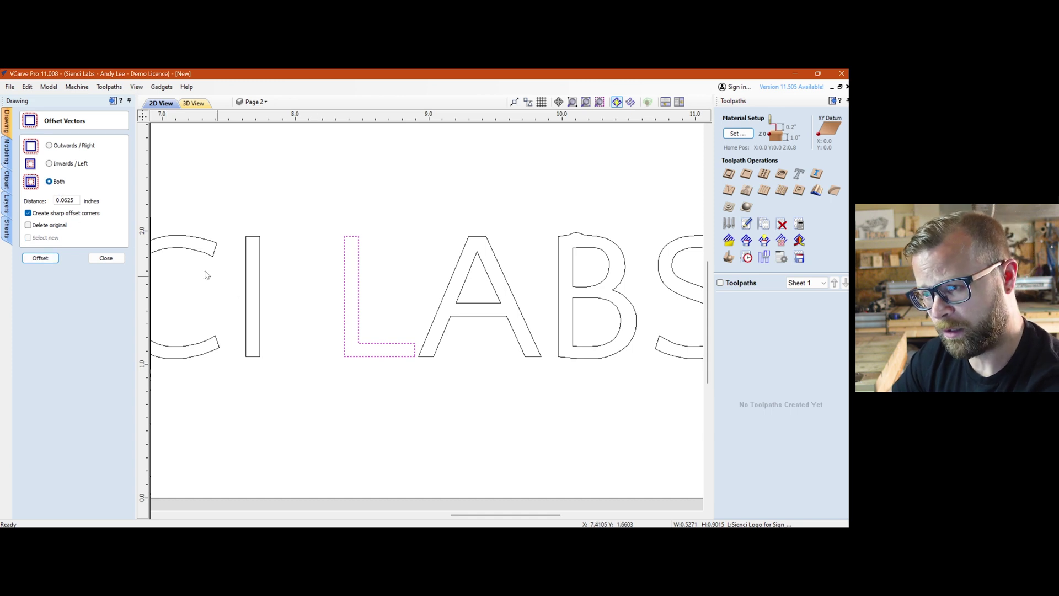
{"action": "left_click", "coordinate": [58, 146]}
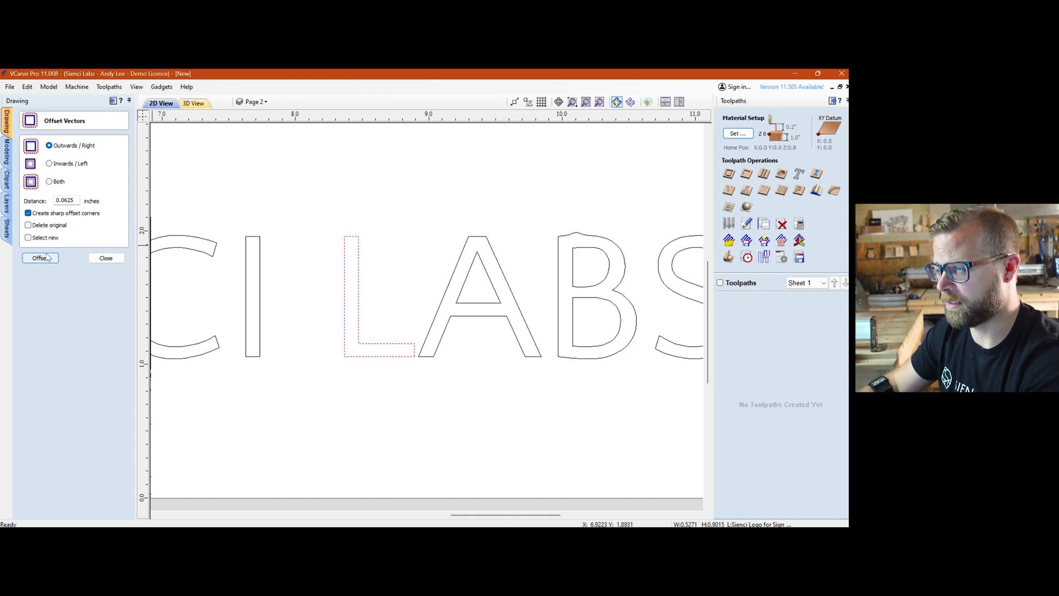
{"action": "left_click", "coordinate": [47, 257]}
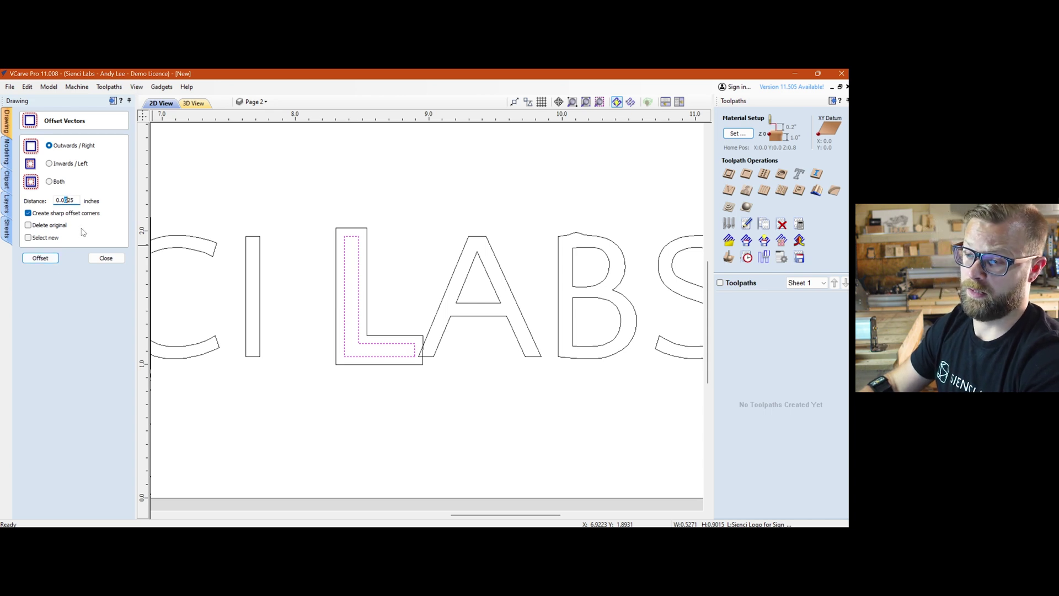
{"action": "left_click", "coordinate": [53, 164]}
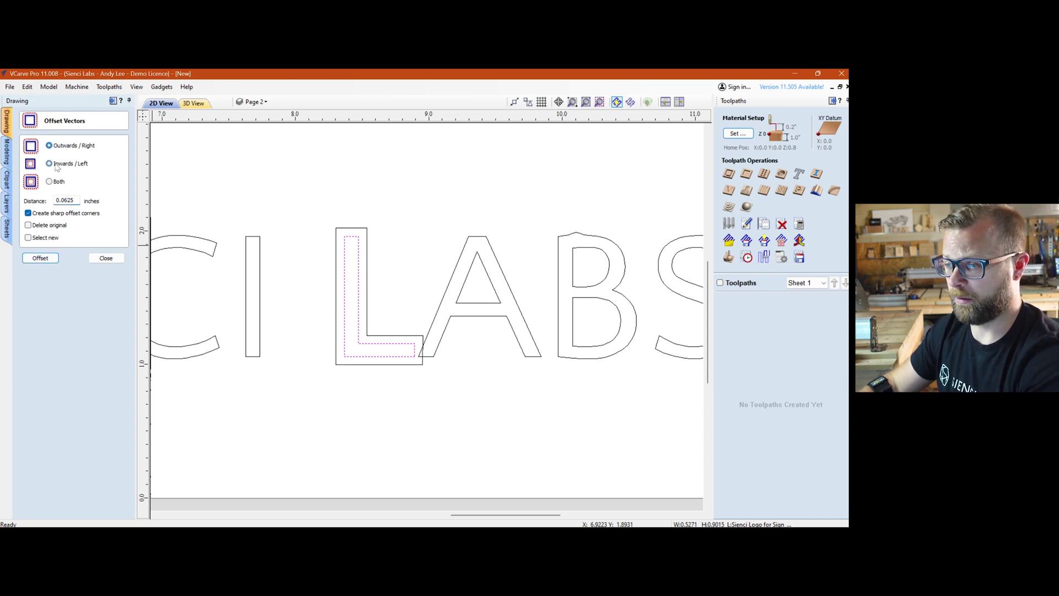
{"action": "left_click", "coordinate": [50, 258]}
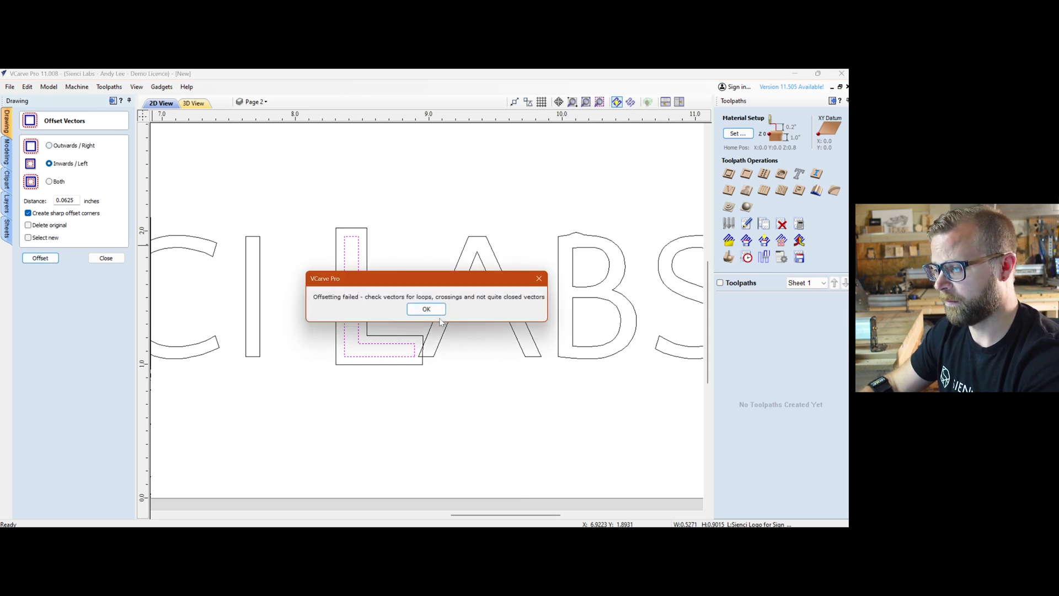
{"action": "left_click", "coordinate": [436, 312]}
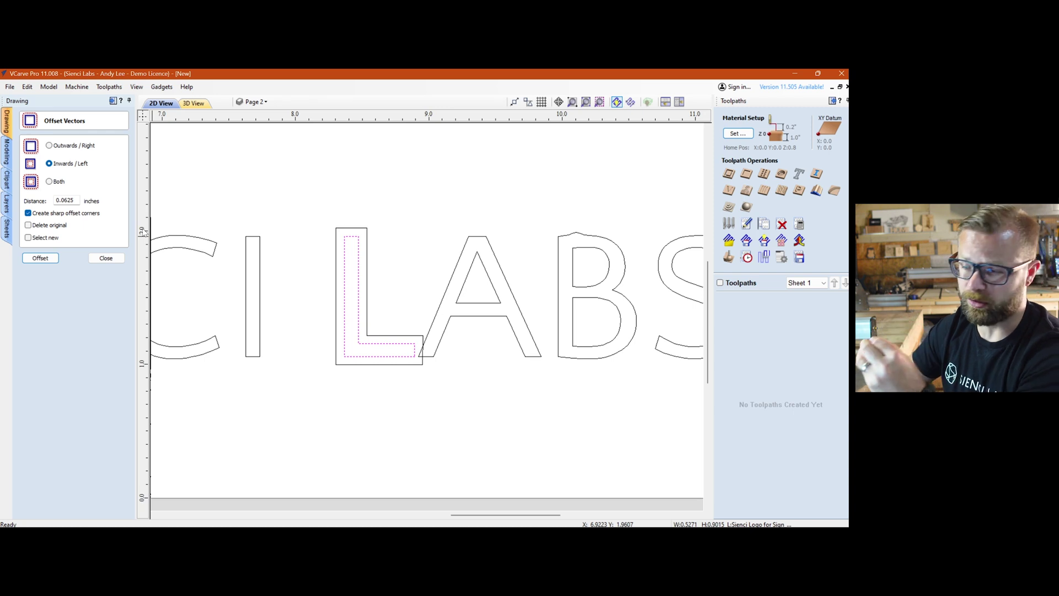
Select the letter I and set the offset distance to 0.03125 in
{"action": "left_click", "coordinate": [55, 181]}
{"action": "middle_click_drag", "start_coordinate": [318, 330], "coordinate": [326, 329]}
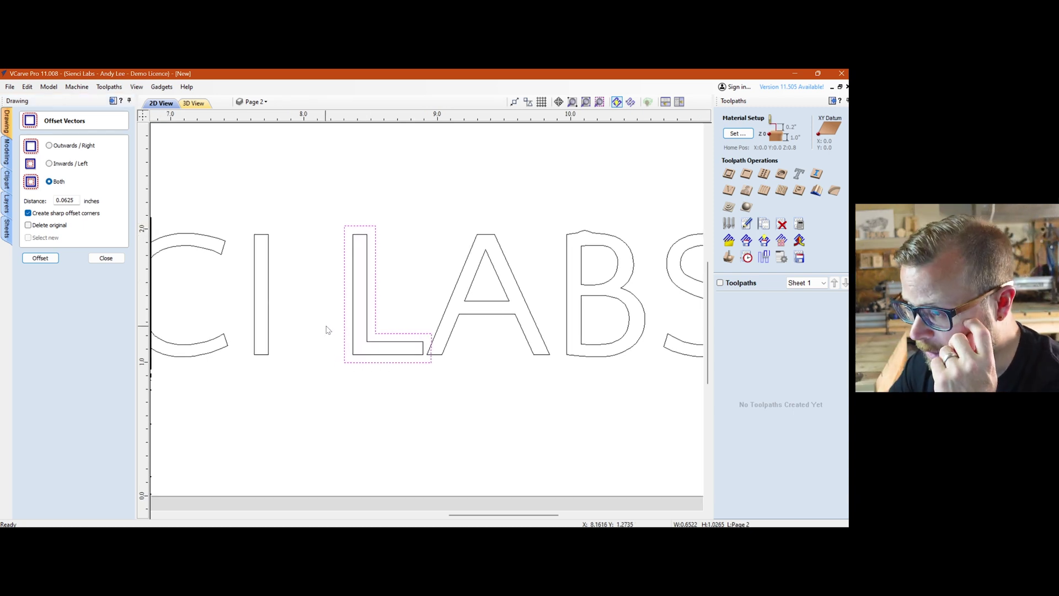
{"action": "left_click", "coordinate": [269, 285]}
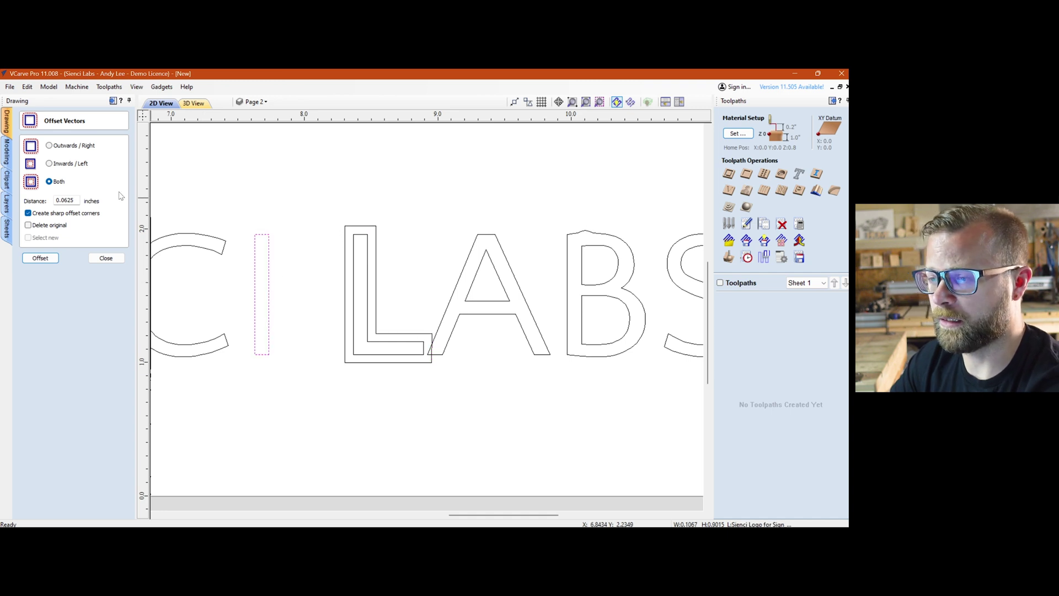
{"action": "left_click_drag", "start_coordinate": [64, 200], "coordinate": [117, 207]}
{"action": "type", "text": "0.3125"}
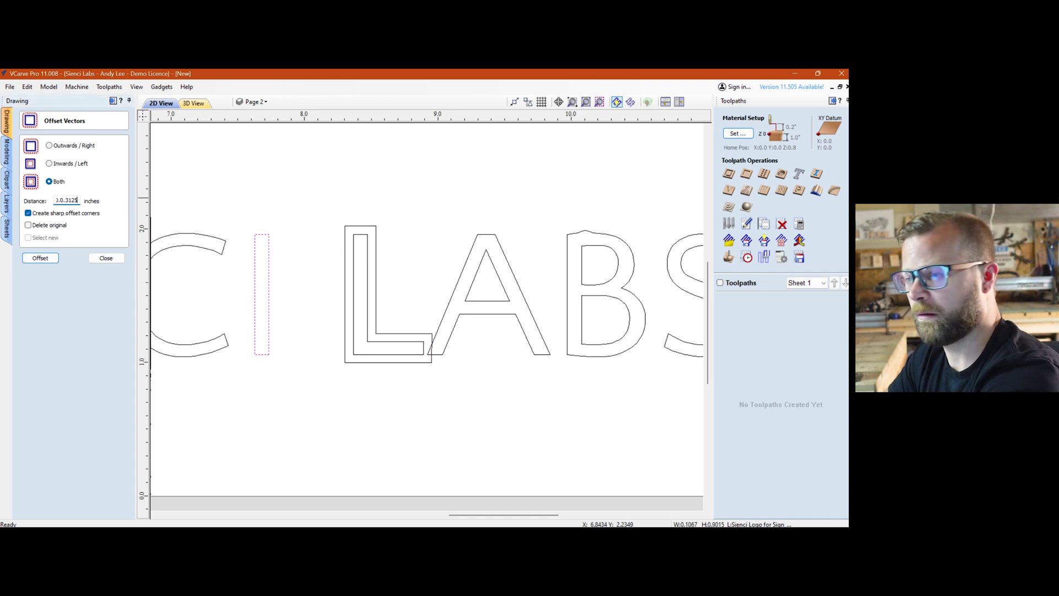
{"action": "left_click_drag", "start_coordinate": [65, 200], "coordinate": [24, 201]}
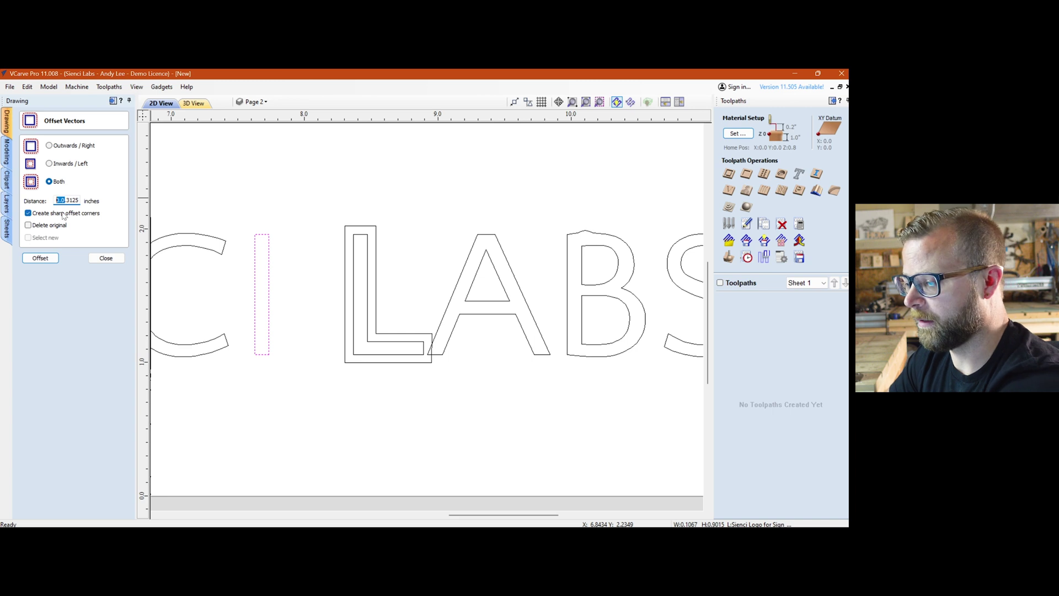
{"action": "key", "text": "Delete"}
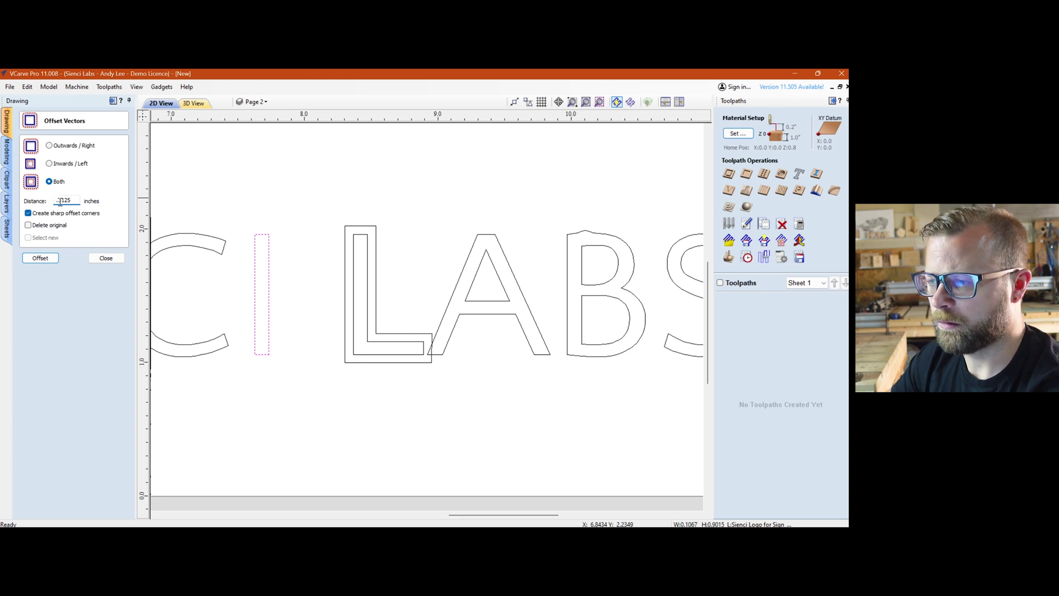
Offset the I inwards by 0.03125 in with Select new ticked, redoing it after an undo
{"action": "left_click", "coordinate": [51, 164]}
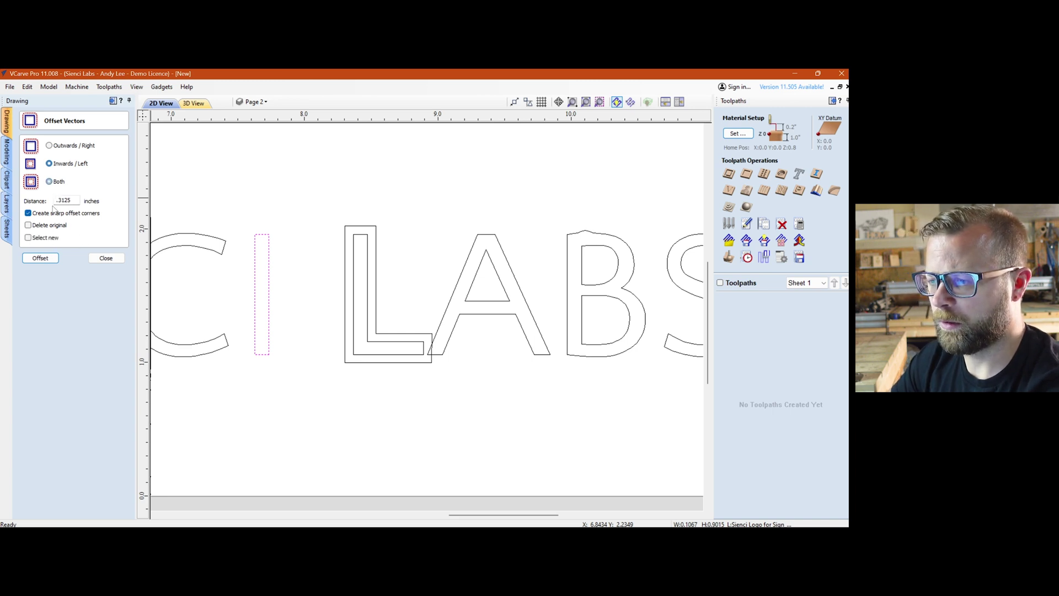
{"action": "left_click", "coordinate": [42, 258]}
{"action": "left_click", "coordinate": [406, 308]}
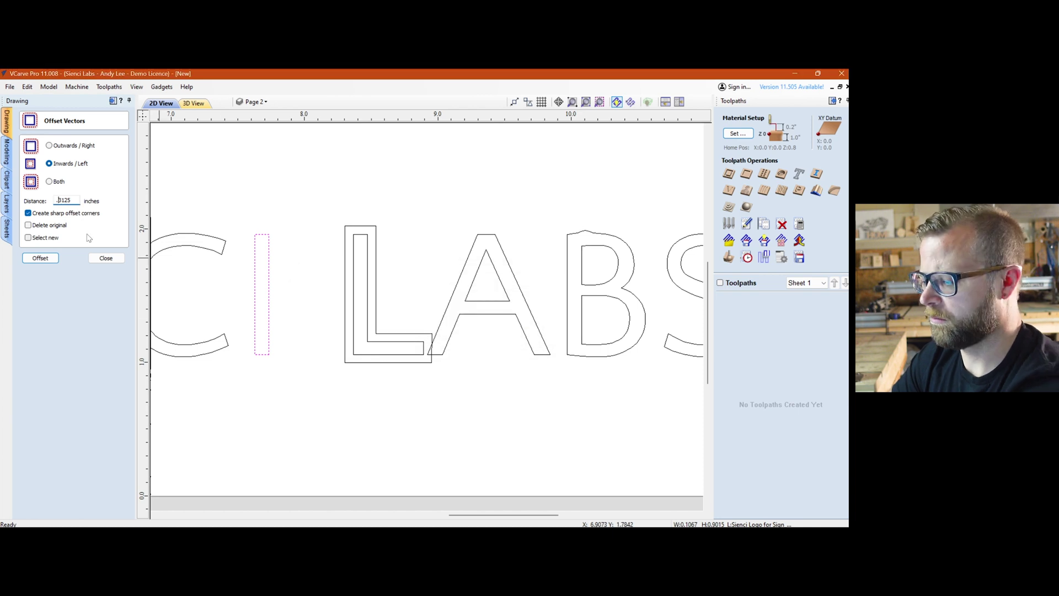
{"action": "left_click", "coordinate": [50, 261]}
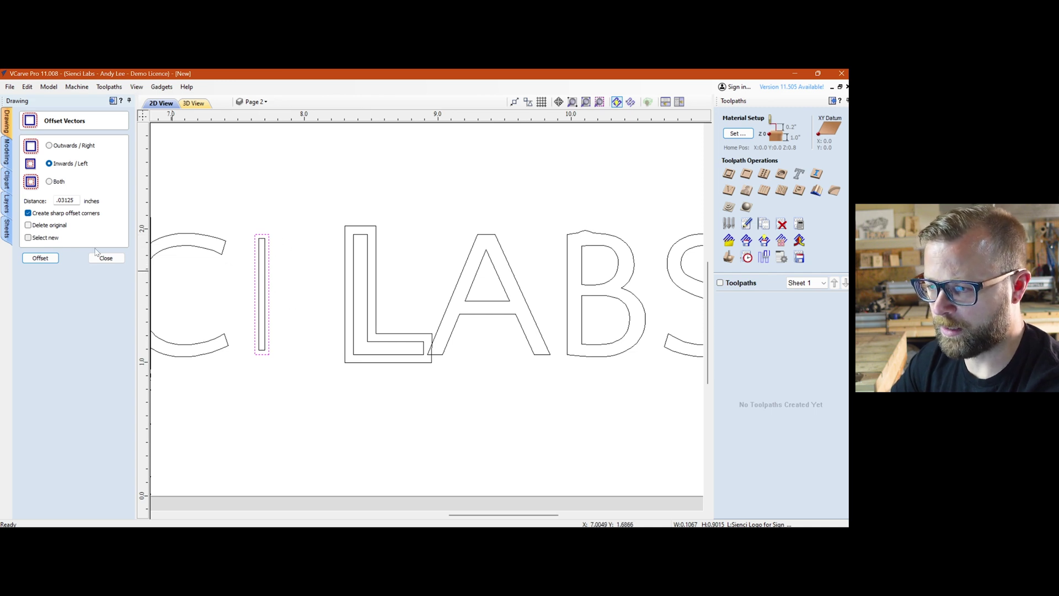
{"action": "key", "text": "ctrl+z"}
{"action": "left_click", "coordinate": [44, 237]}
{"action": "left_click", "coordinate": [40, 258]}
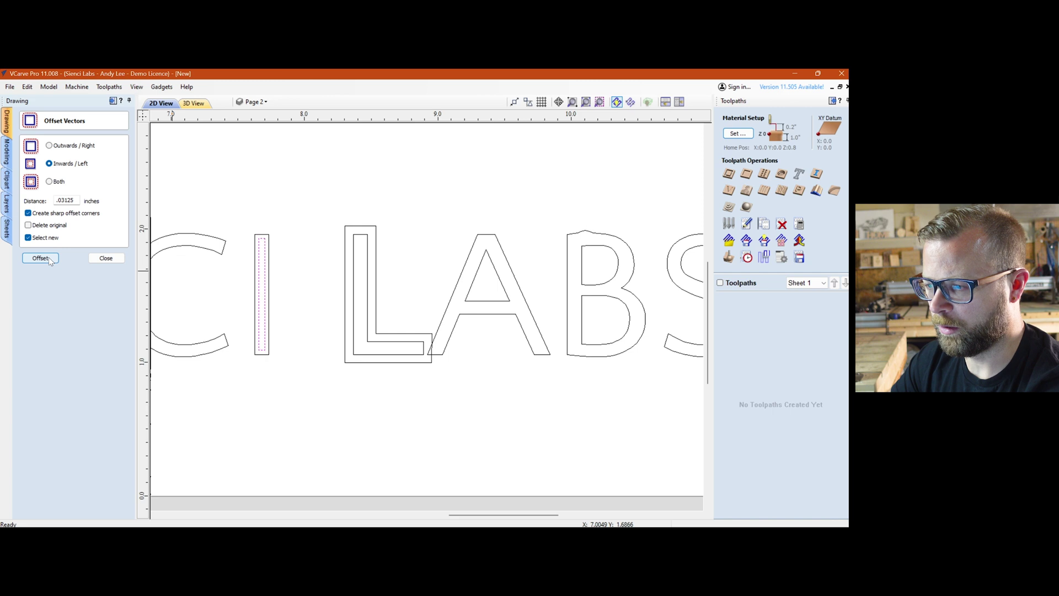
{"action": "scroll", "coordinate": [331, 287], "scroll_direction": "down", "scroll_amount": 4}
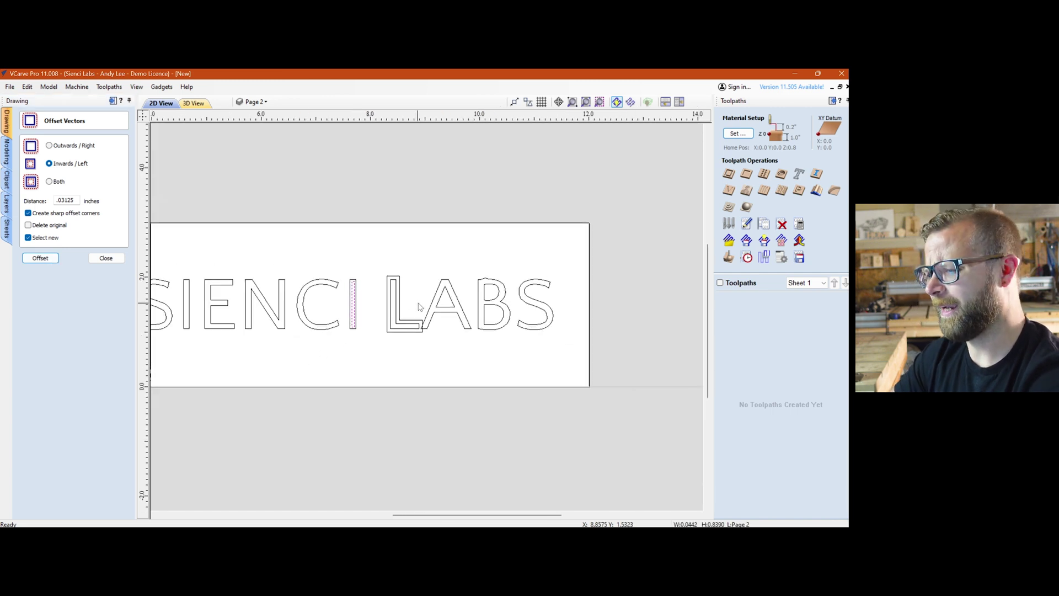
Close the Offset Vectors form and zoom out to view the whole logo and lettering
{"action": "left_click", "coordinate": [105, 258]}
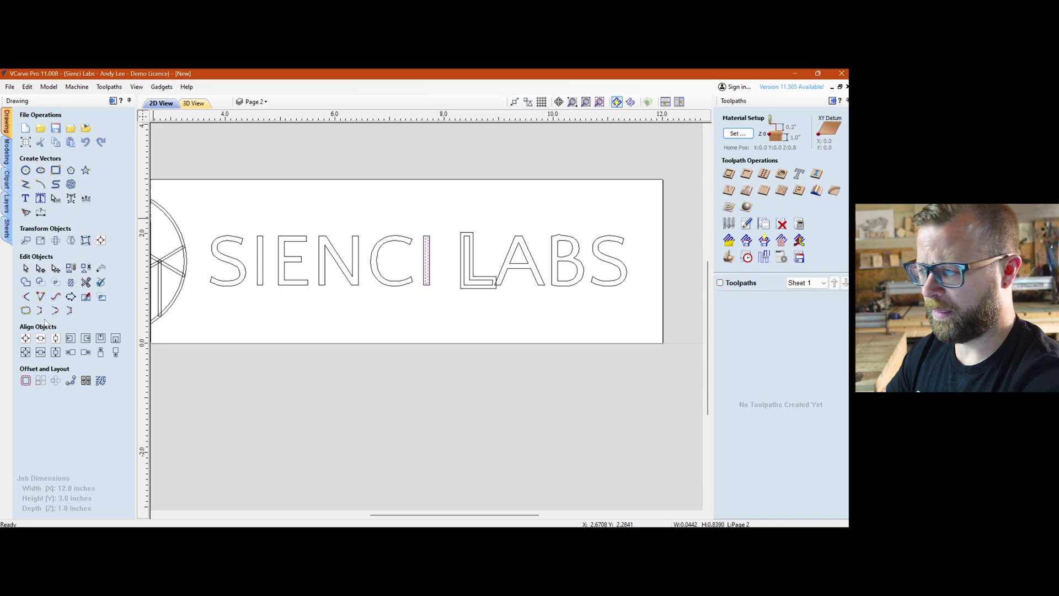
{"action": "middle_click_drag", "start_coordinate": [367, 273], "coordinate": [394, 289]}
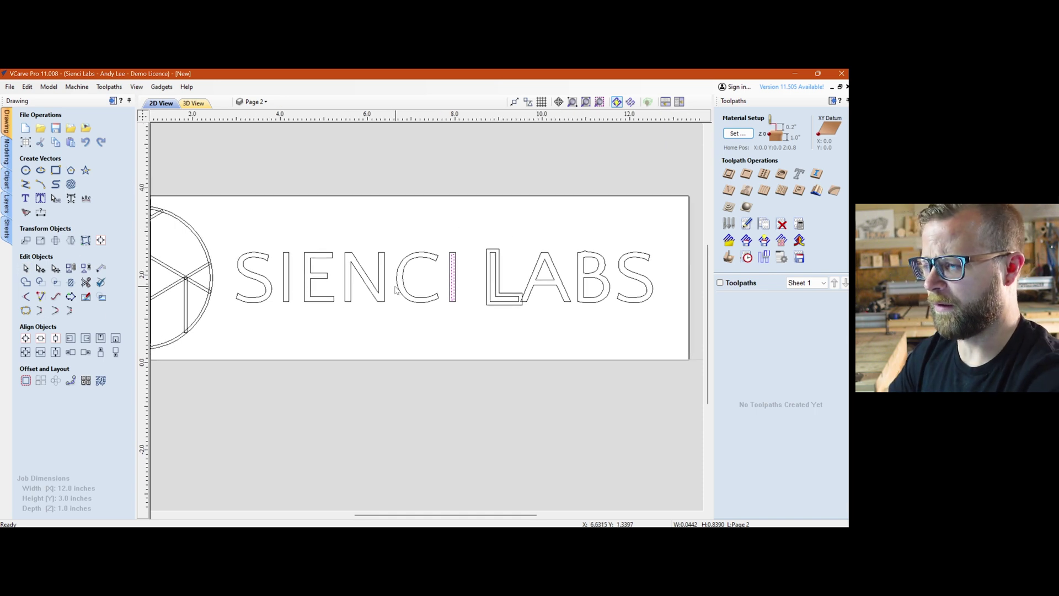
{"action": "scroll", "coordinate": [394, 289], "scroll_direction": "down", "scroll_amount": 1}
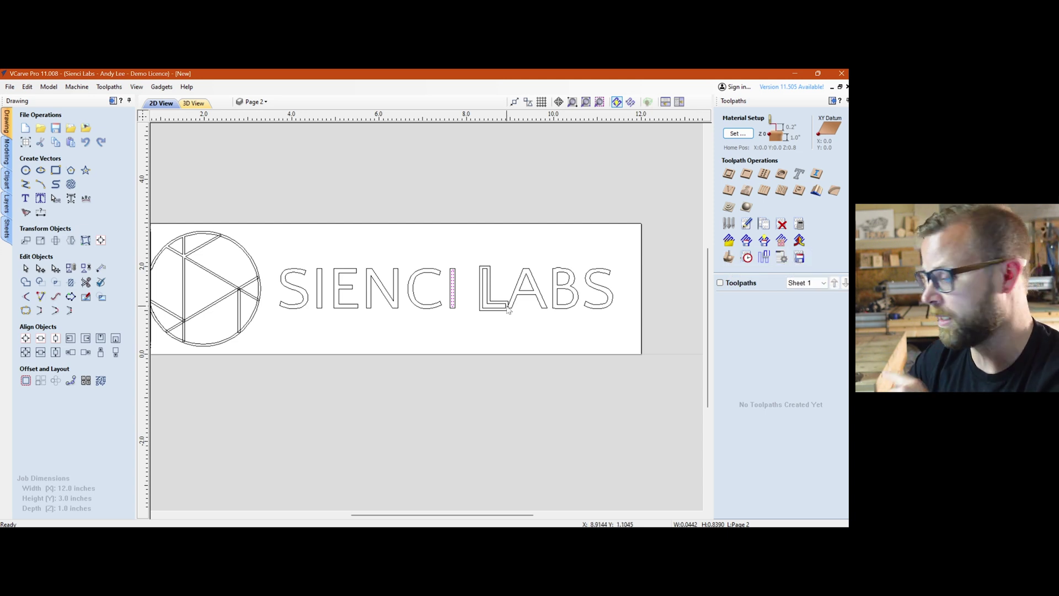
{"action": "scroll", "coordinate": [348, 331], "scroll_direction": "down", "scroll_amount": 2}
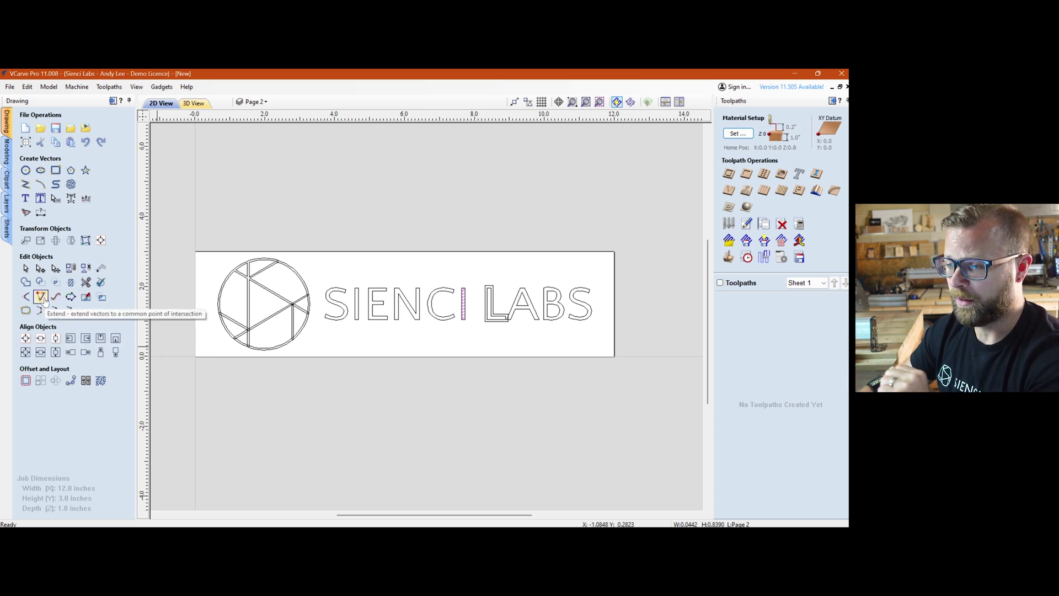
{"action": "scroll", "coordinate": [44, 298], "scroll_direction": "up", "scroll_amount": 3}
Draw a short slanted line just above the top of the S
{"action": "left_click", "coordinate": [25, 184]}
{"action": "scroll", "coordinate": [259, 238], "scroll_direction": "down", "scroll_amount": 1}
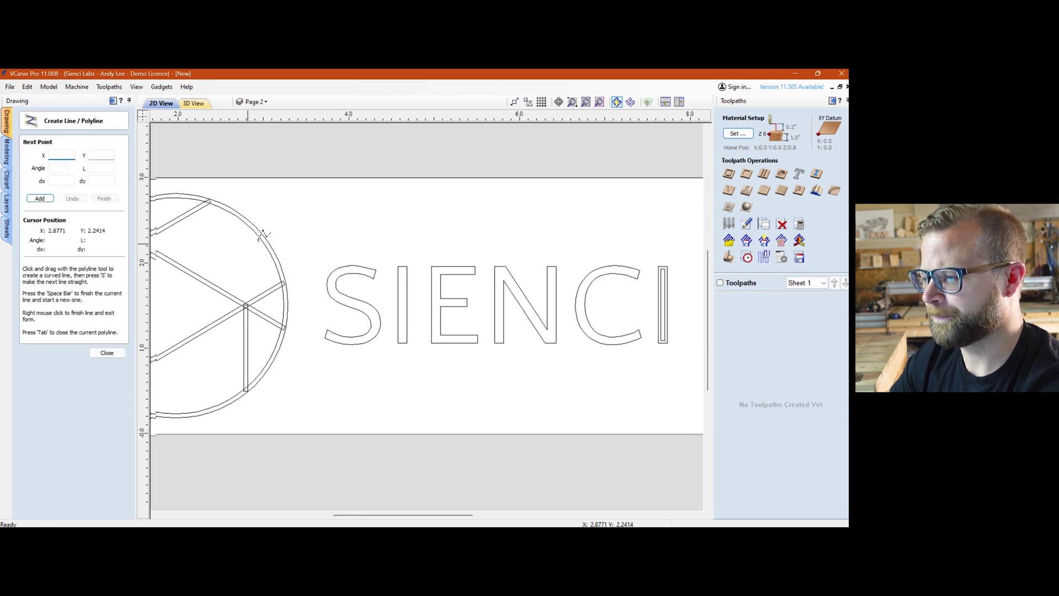
{"action": "left_click", "coordinate": [393, 217]}
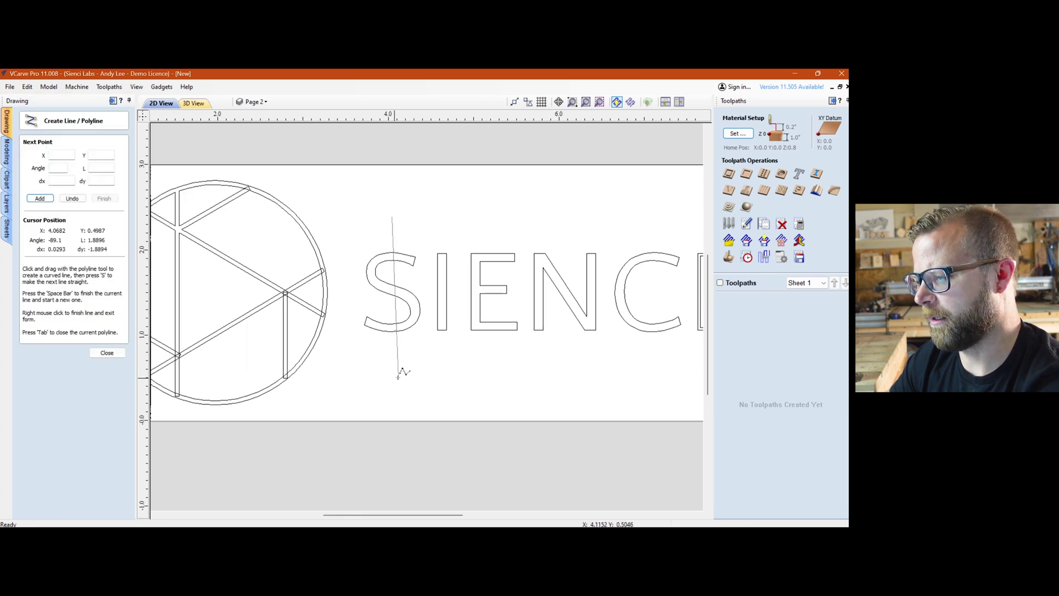
{"action": "right_click", "coordinate": [394, 240]}
{"action": "scroll", "coordinate": [420, 239], "scroll_direction": "up", "scroll_amount": 3}
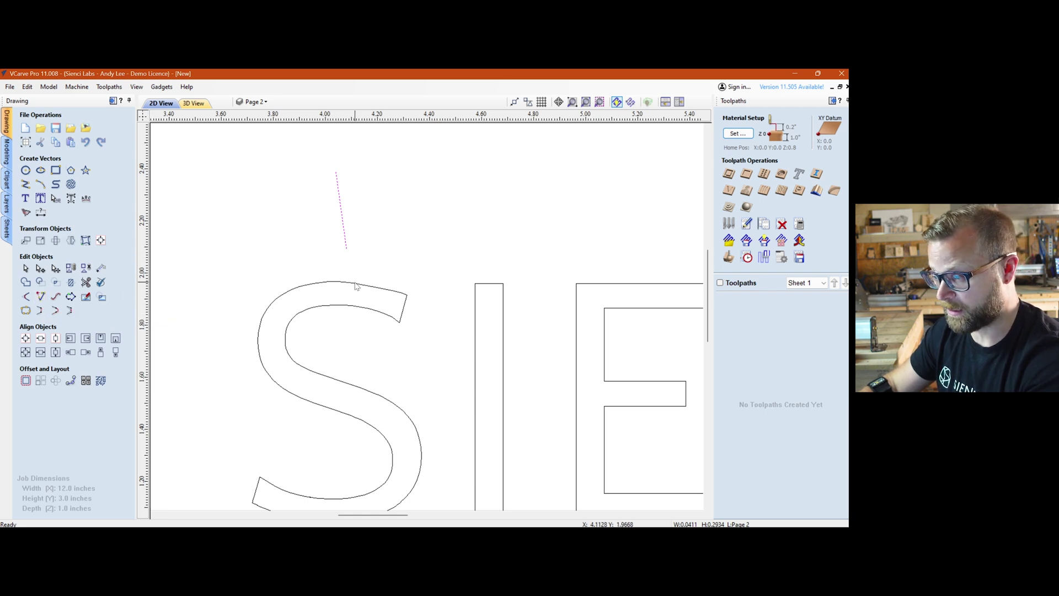
Inspect the new line's lower end node in node editing mode
{"action": "left_click", "coordinate": [346, 249]}
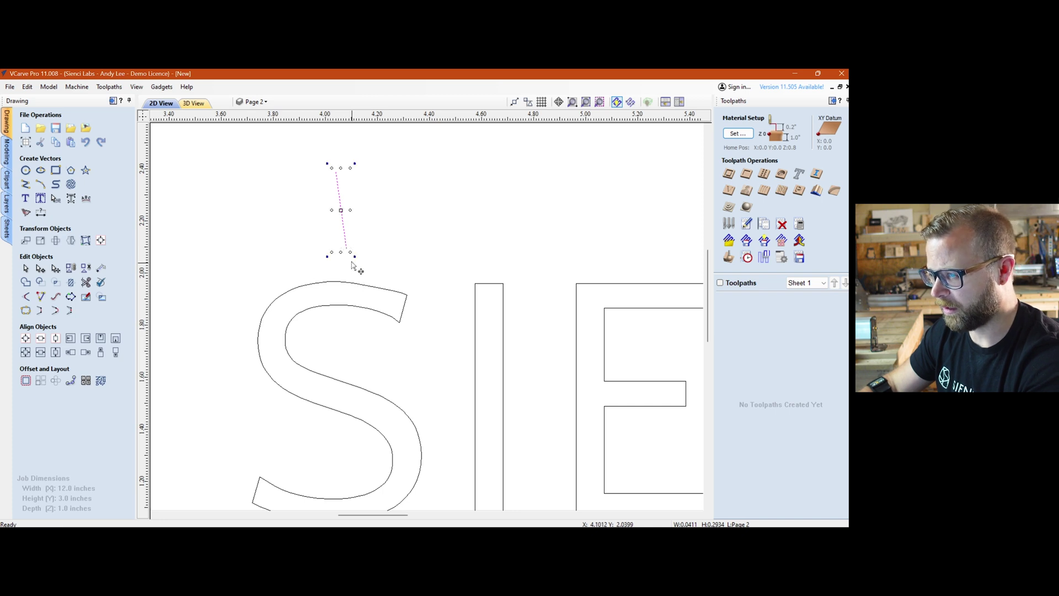
{"action": "key", "text": "n"}
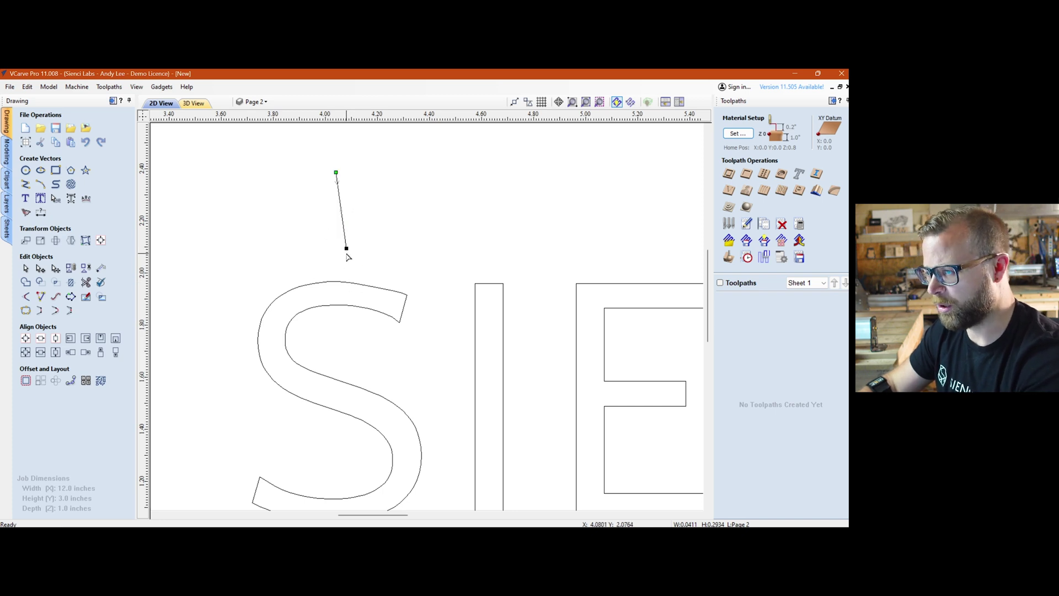
{"action": "left_click", "coordinate": [352, 288]}
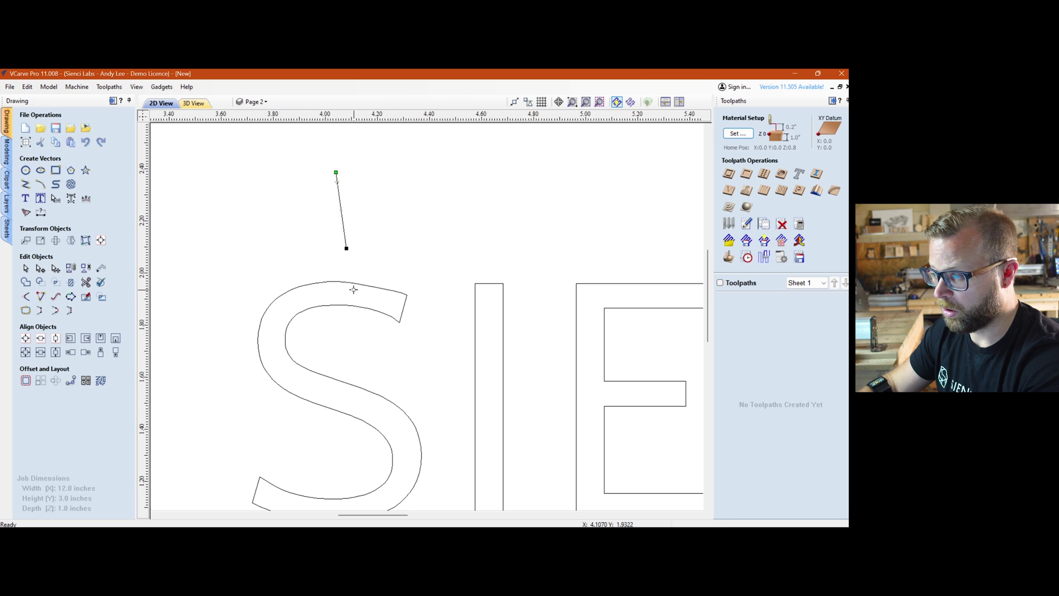
{"action": "key", "text": "n"}
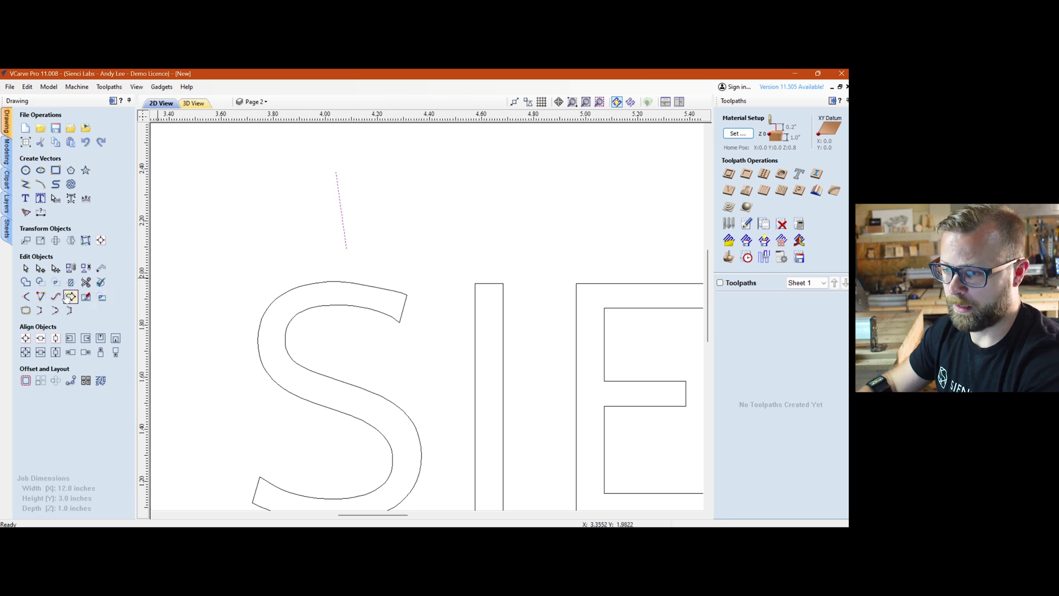
{"action": "left_click", "coordinate": [40, 297]}
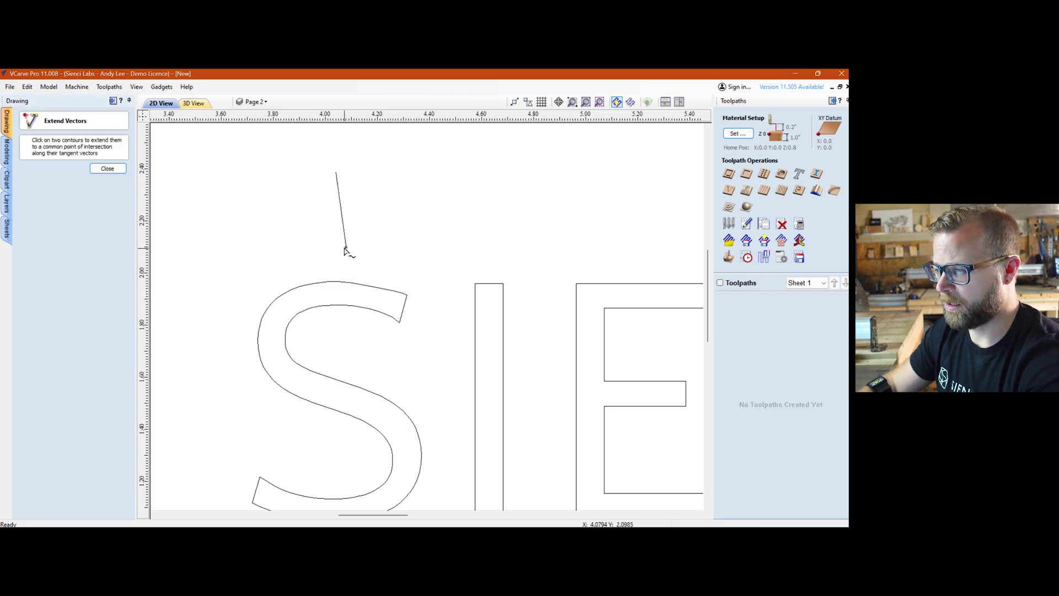
Extend the line's lower end down until it crosses the S's top outer curve
{"action": "left_click", "coordinate": [345, 248]}
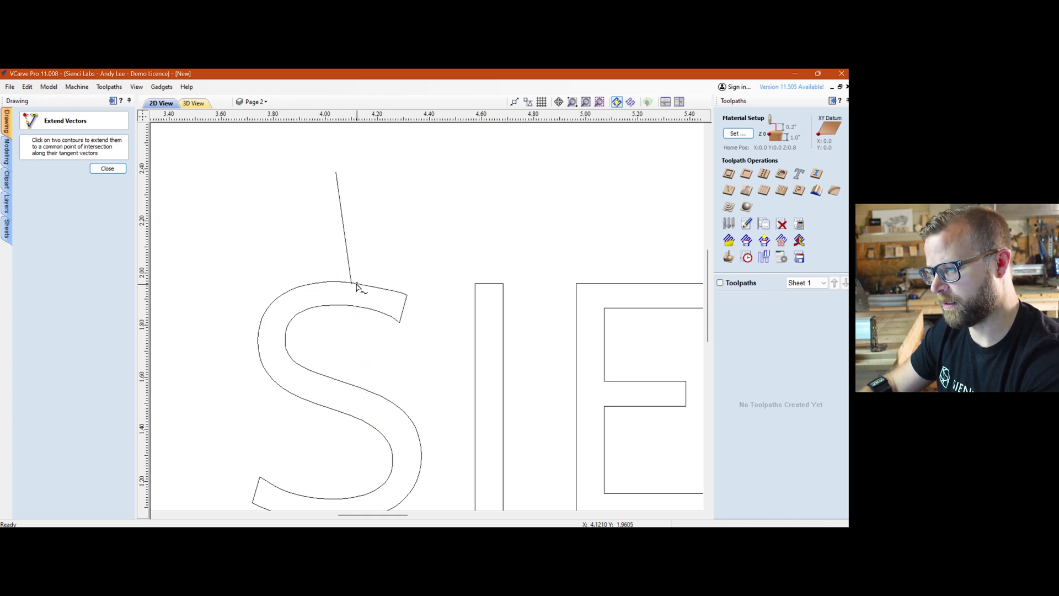
{"action": "scroll", "coordinate": [357, 288], "scroll_direction": "up", "scroll_amount": 2}
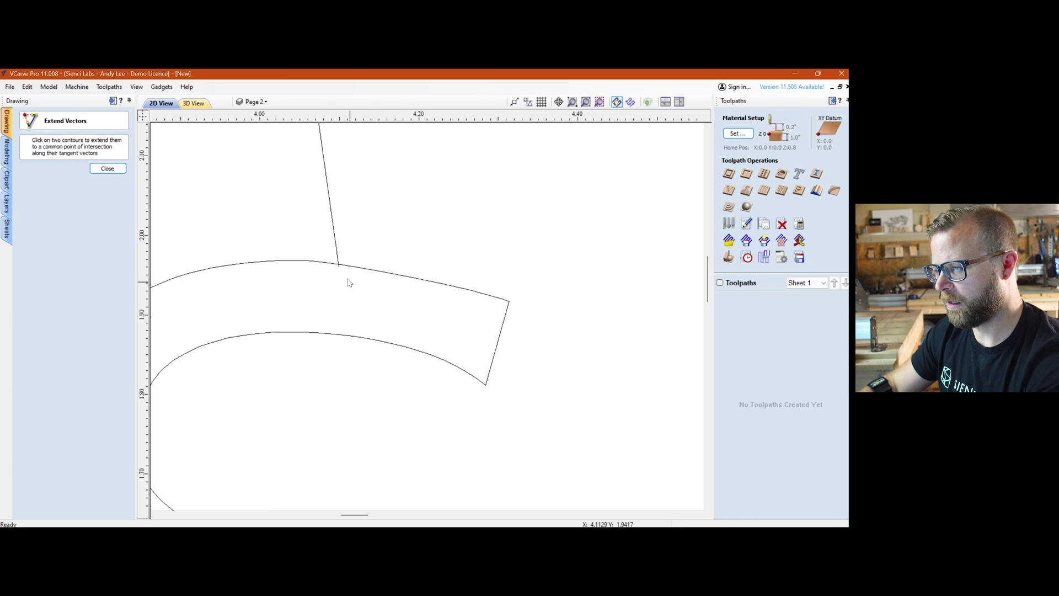
{"action": "scroll", "coordinate": [347, 282], "scroll_direction": "up", "scroll_amount": 4}
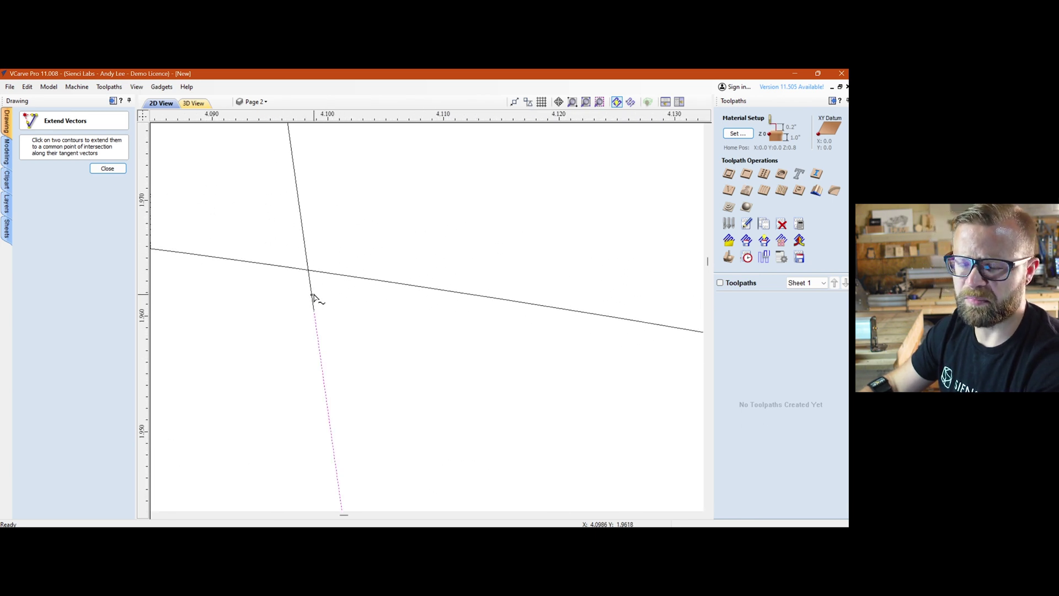
{"action": "left_click", "coordinate": [107, 168]}
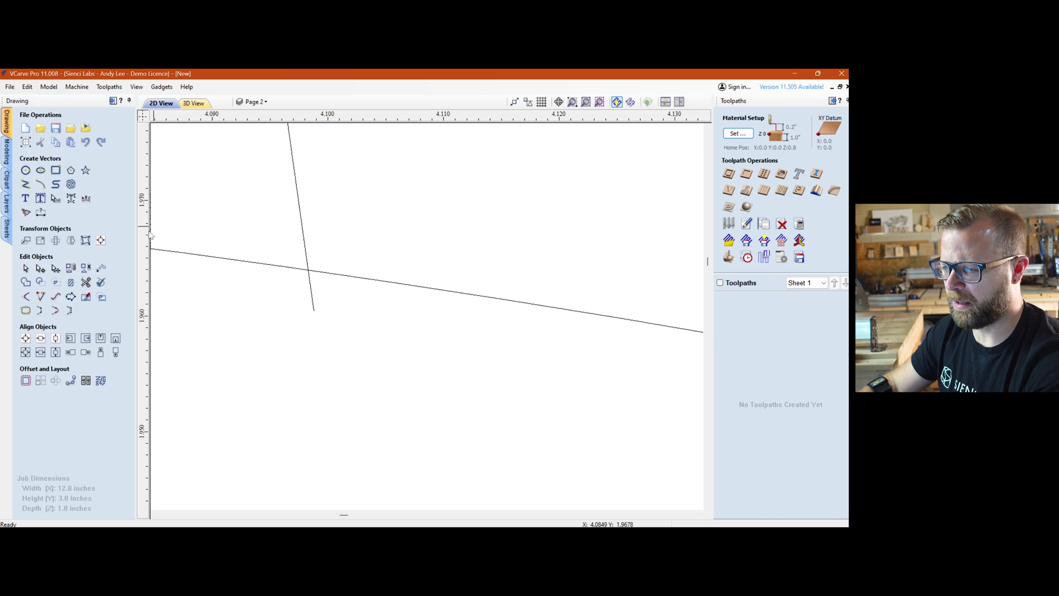
Trim off the part of the line below where it meets the S's top curve
{"action": "left_click", "coordinate": [86, 283]}
{"action": "left_click", "coordinate": [311, 295]}
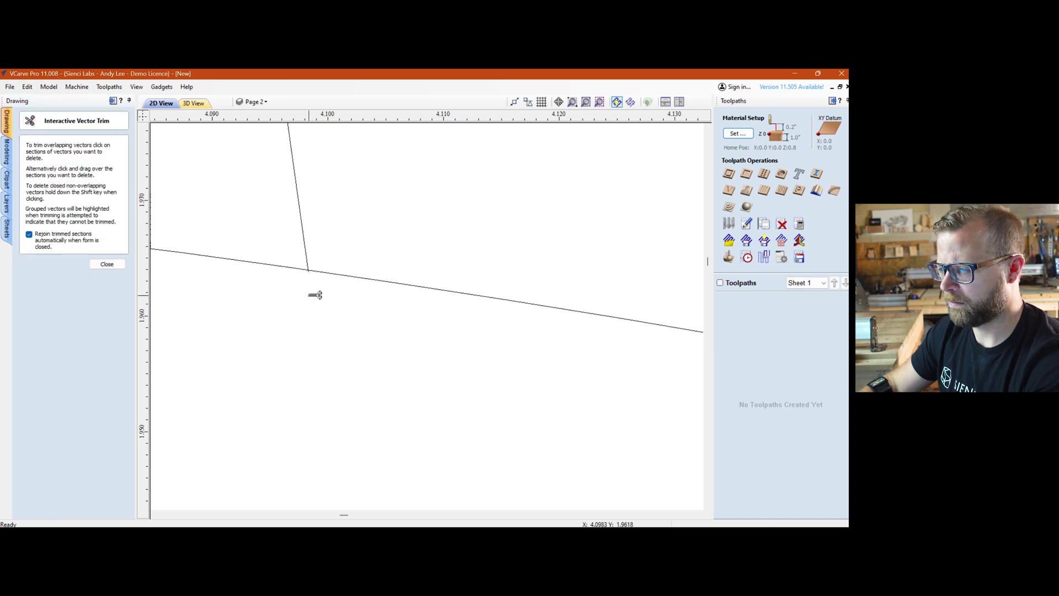
{"action": "left_click", "coordinate": [106, 263]}
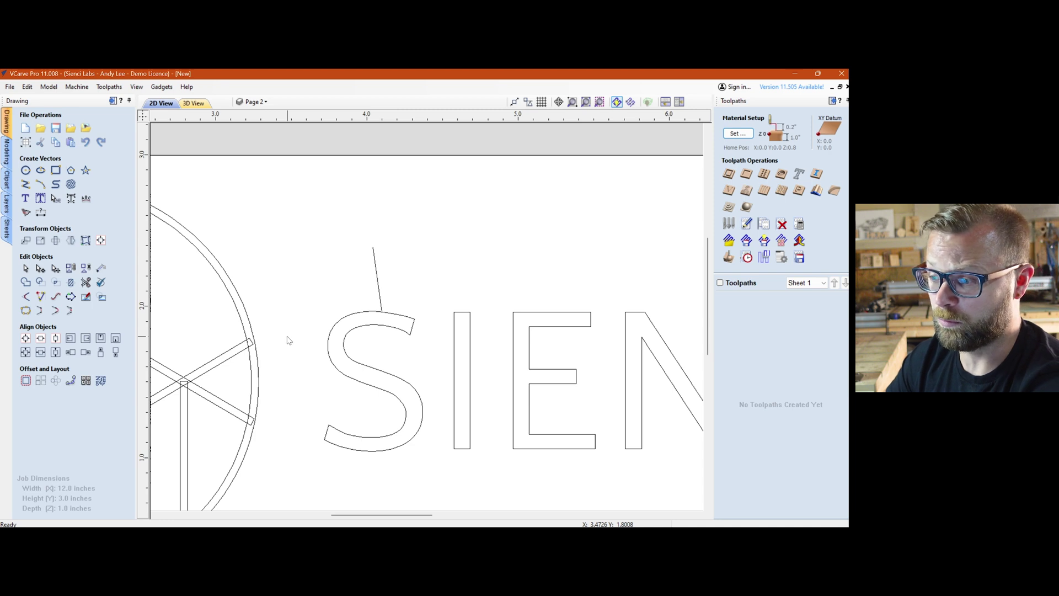
{"action": "scroll", "coordinate": [287, 340], "scroll_direction": "down", "scroll_amount": 5}
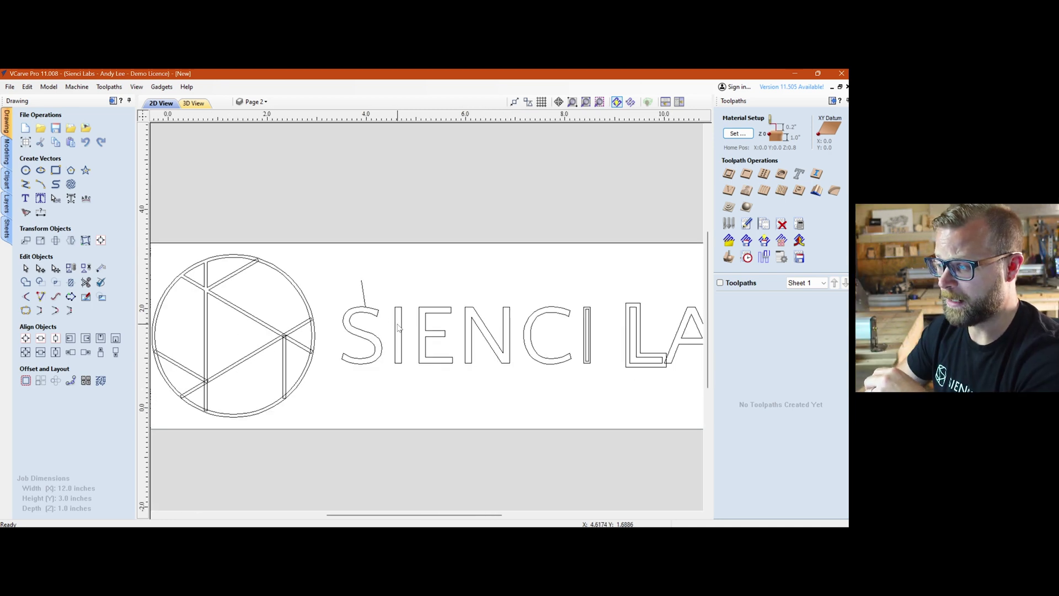